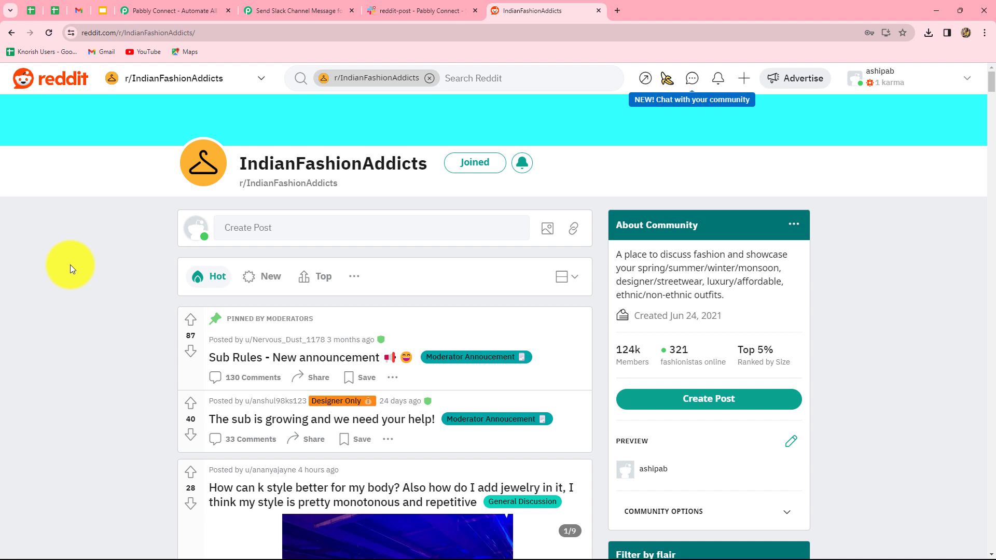
Look over the reddit-post Slack channel and the subreddit page, and close the already open Send Slack Channel Message workflow page.
click(393, 8)
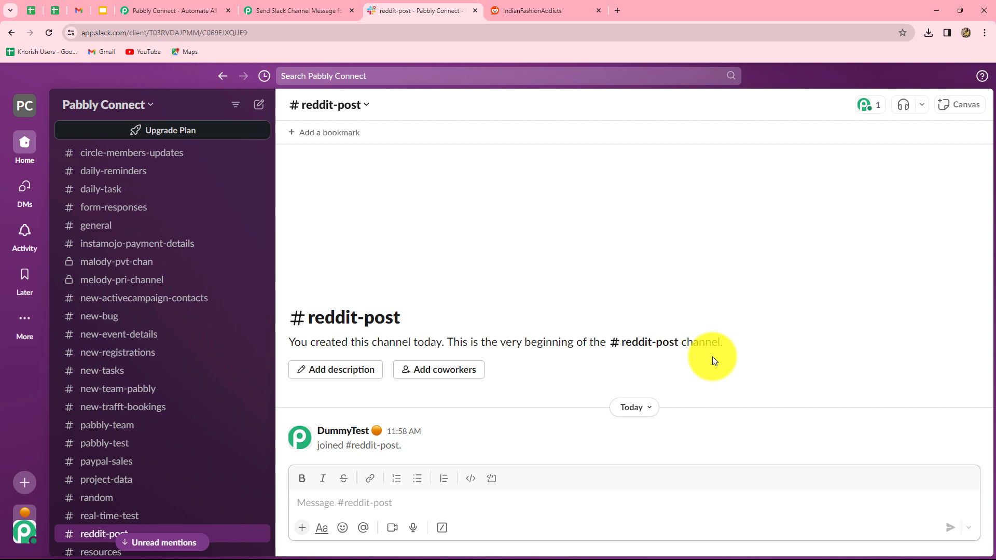
click(539, 8)
click(431, 2)
click(352, 11)
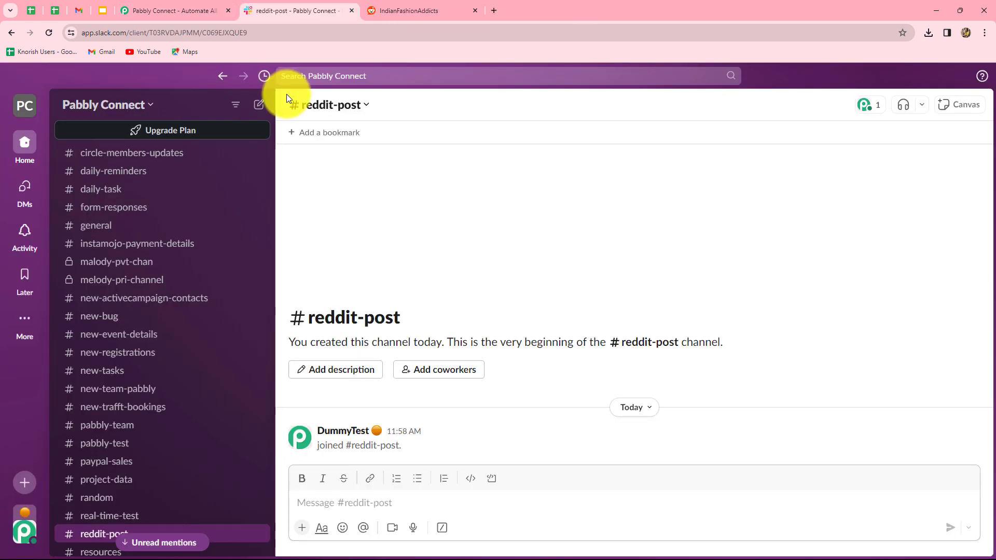
Sign in from the Pabbly Connect website and open the Pabbly Connect dashboard from the list of all apps.
click(174, 6)
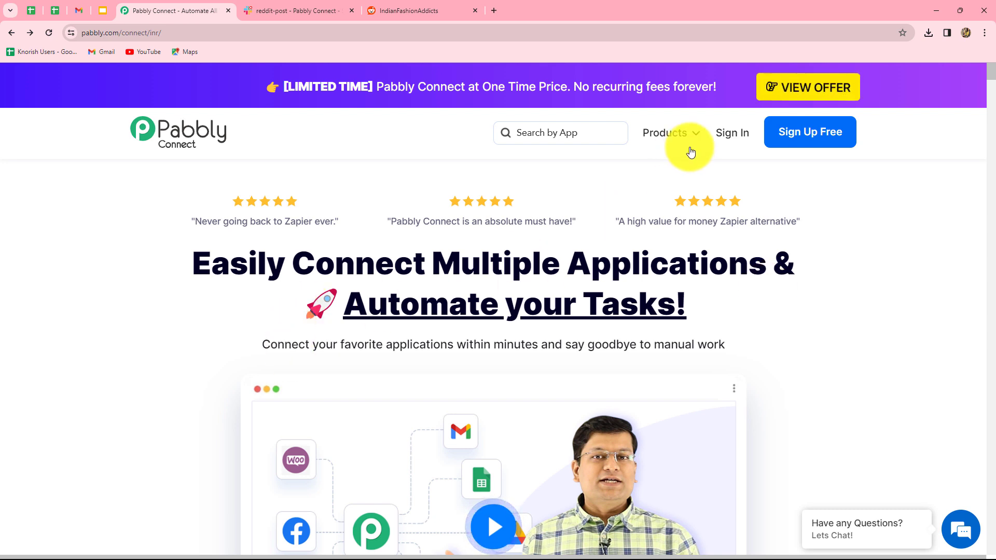
click(724, 134)
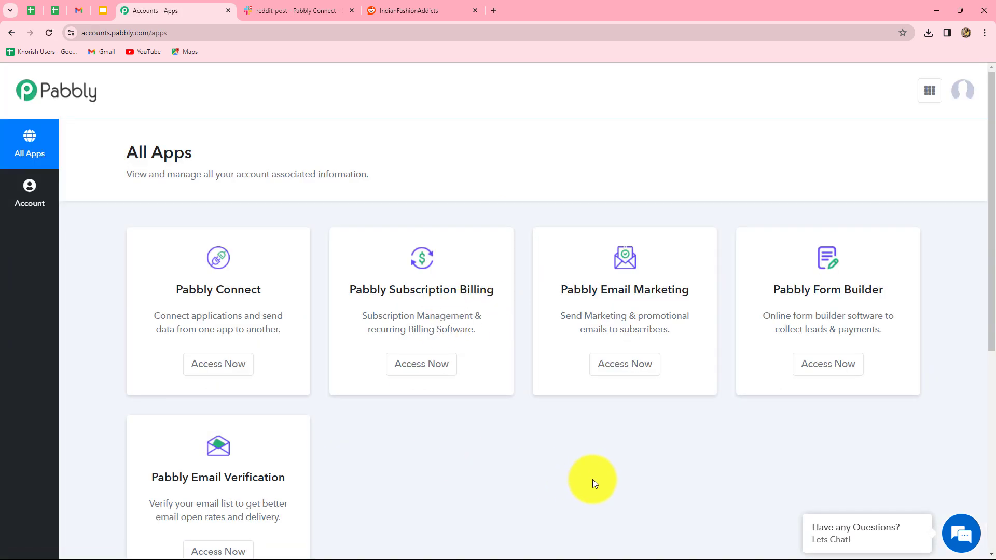
scroll(592, 480, down, 2)
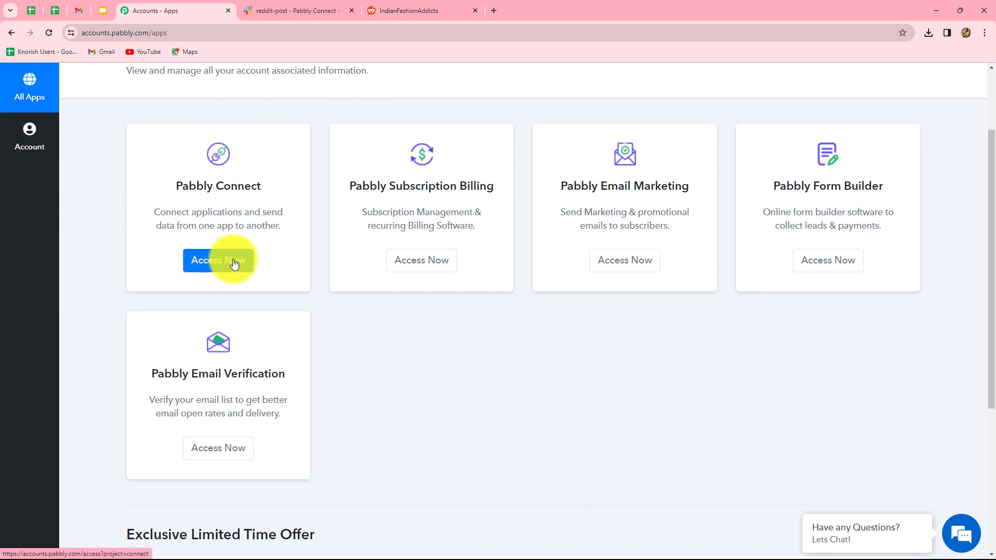
click(233, 262)
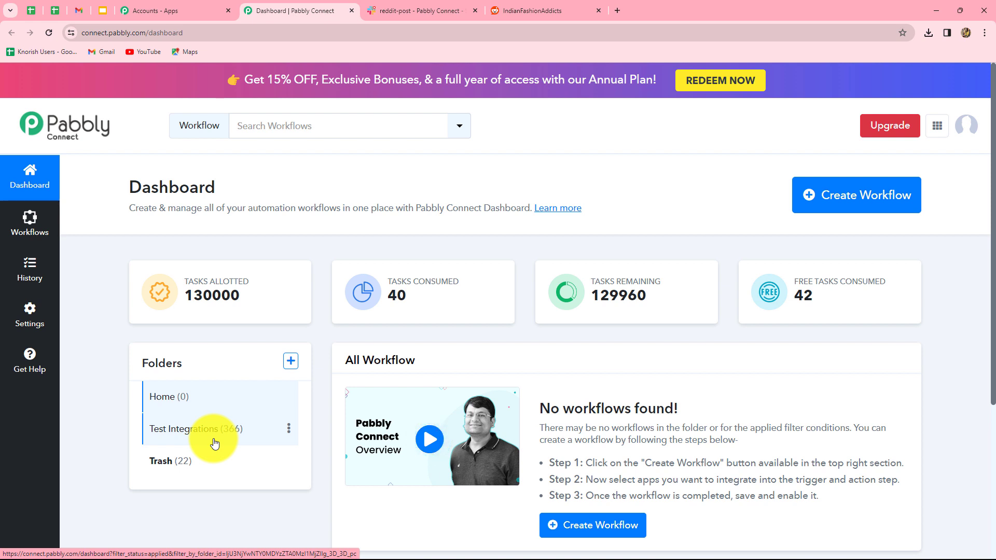
Create a workflow named "Send Slack Channel Message for New Reddit Post" in the Test Integrations folder.
click(820, 210)
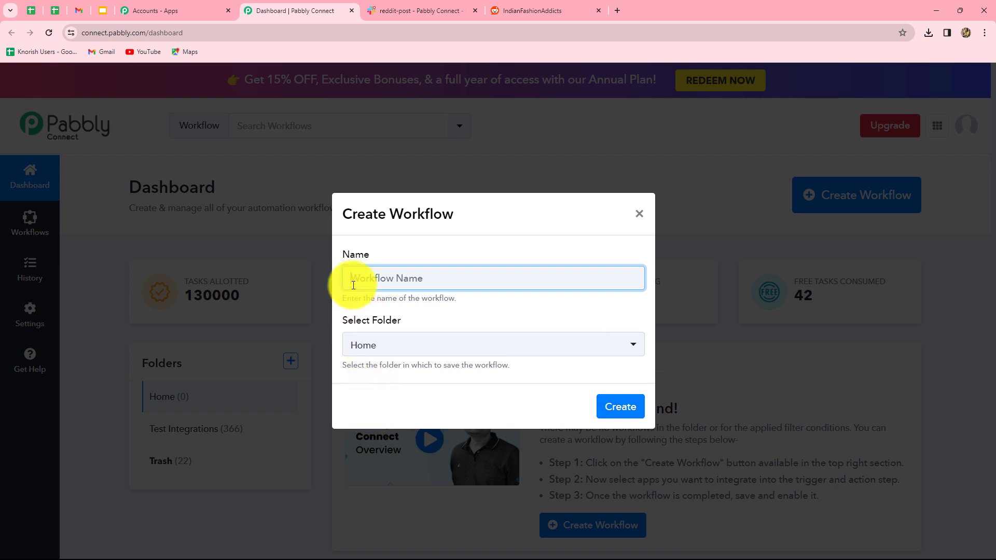
text(Send Slack Channel Message for New Reddit Post)
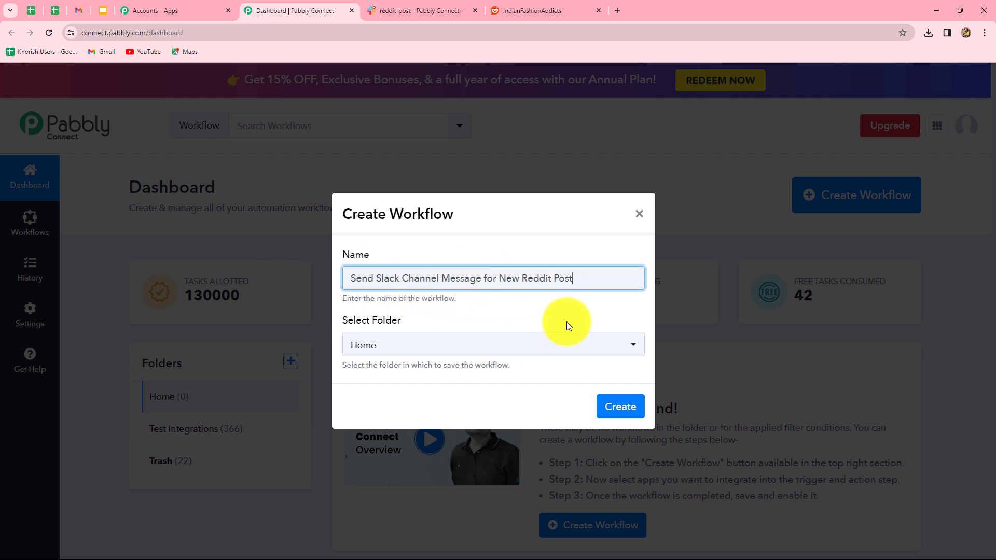
click(417, 351)
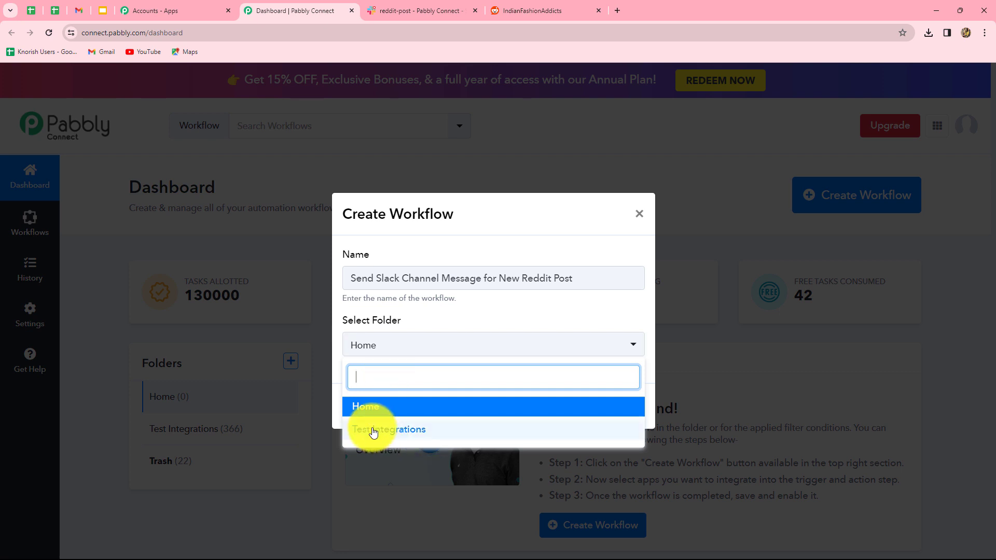
click(373, 431)
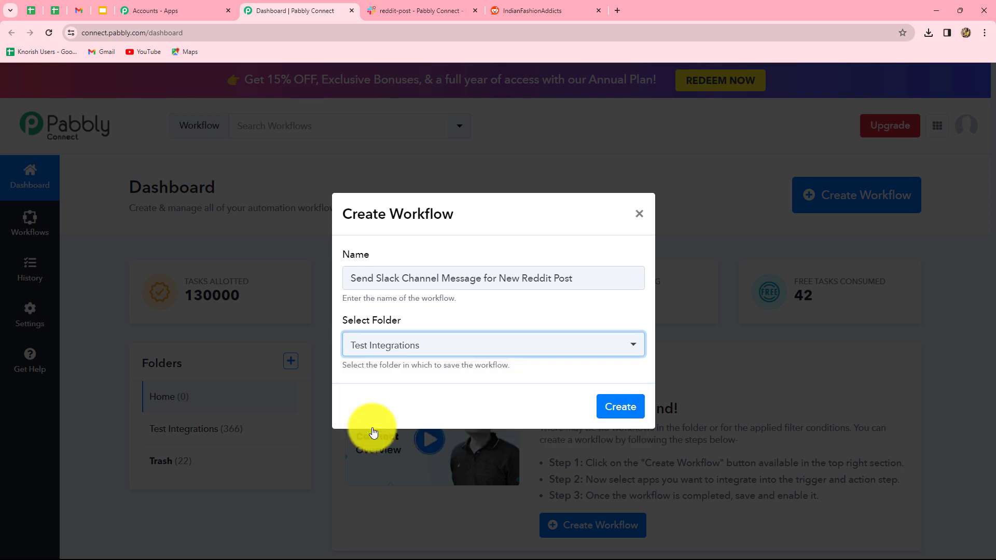
click(623, 408)
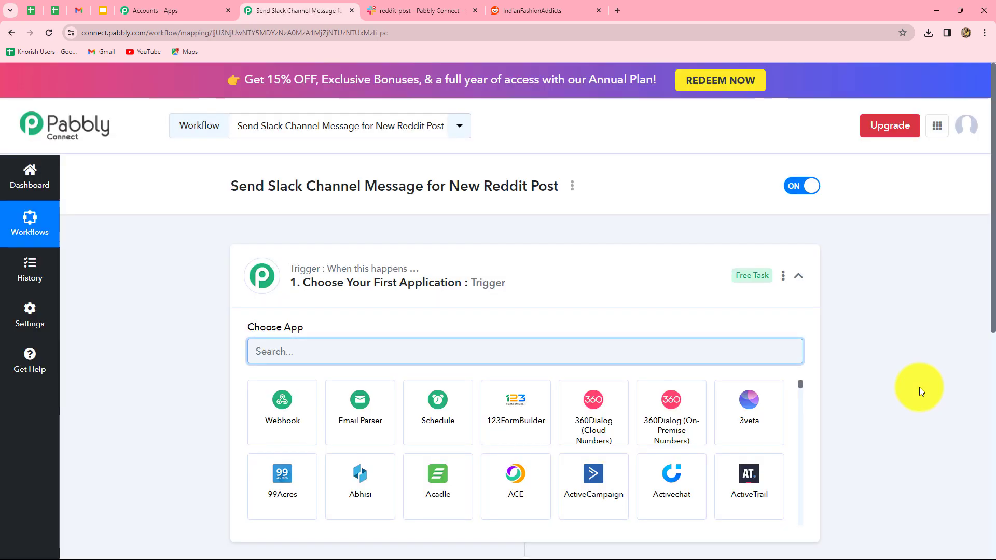
Choose Reddit as the workflow's trigger application with New Post as the trigger event.
scroll(919, 387, down, 3)
scroll(225, 182, up, 2)
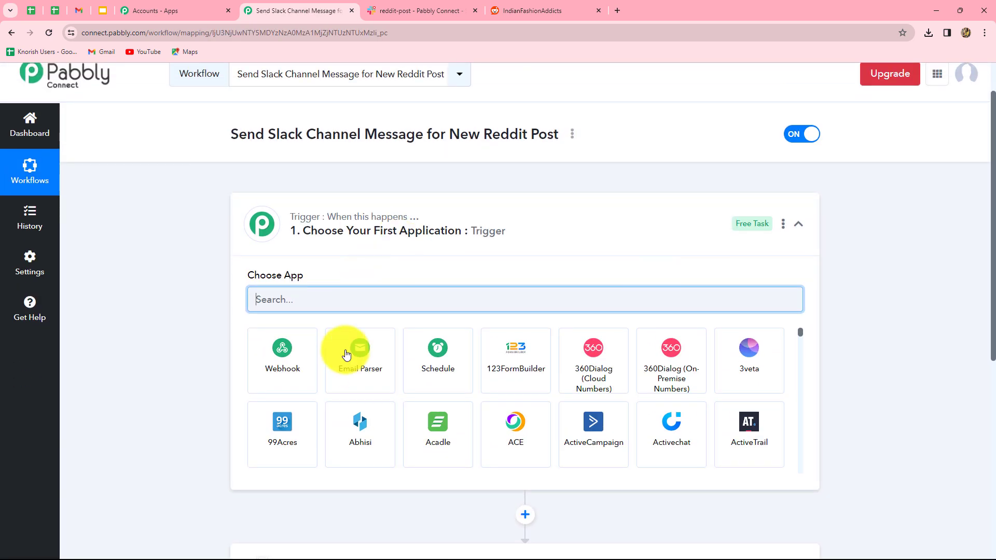
scroll(367, 423, down, 5)
scroll(872, 373, down, 2)
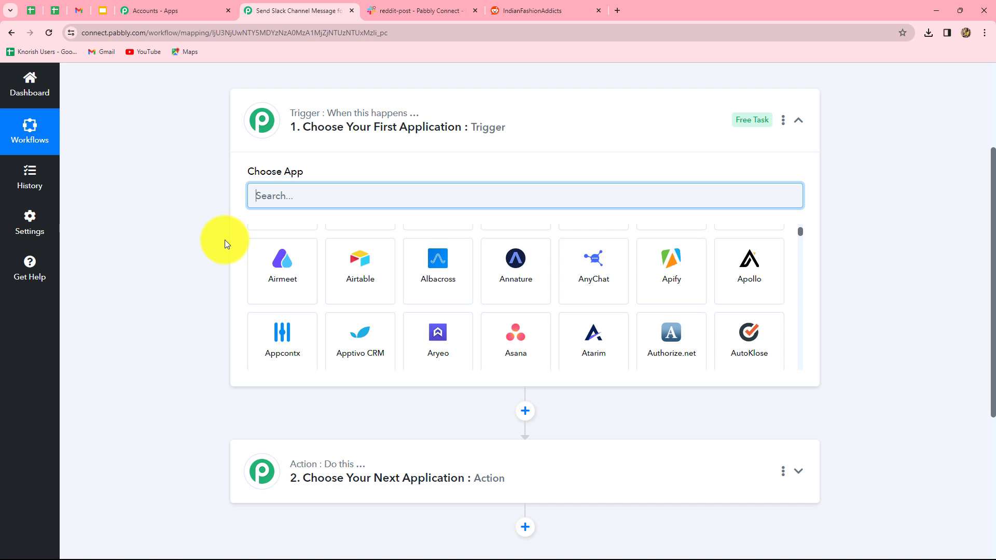
scroll(319, 262, down, 1)
scroll(319, 262, up, 3)
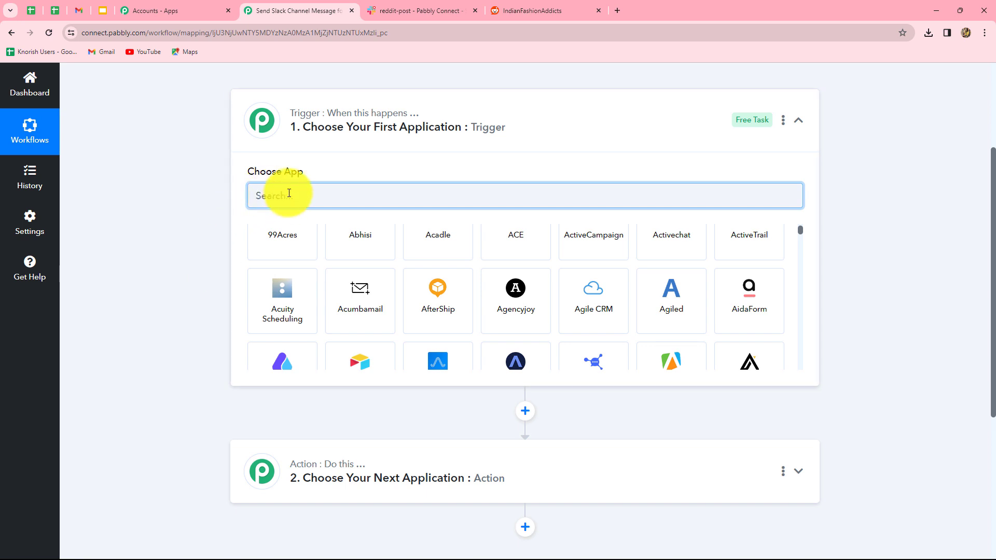
text(Redd)
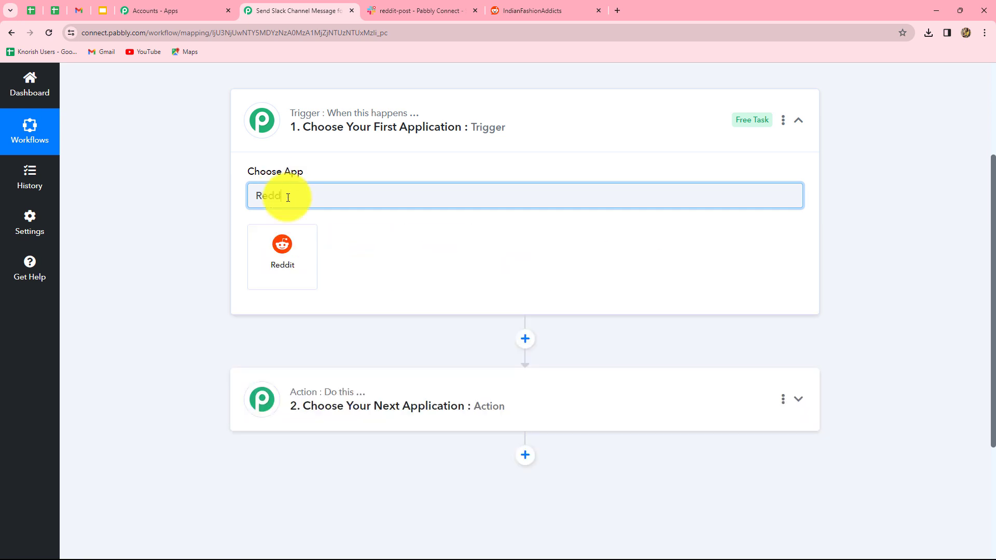
click(307, 259)
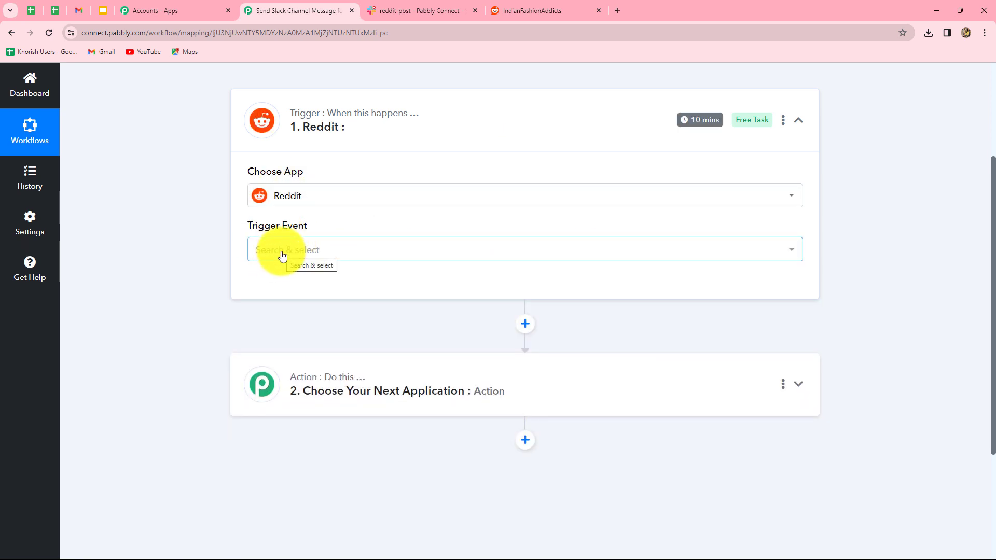
click(282, 255)
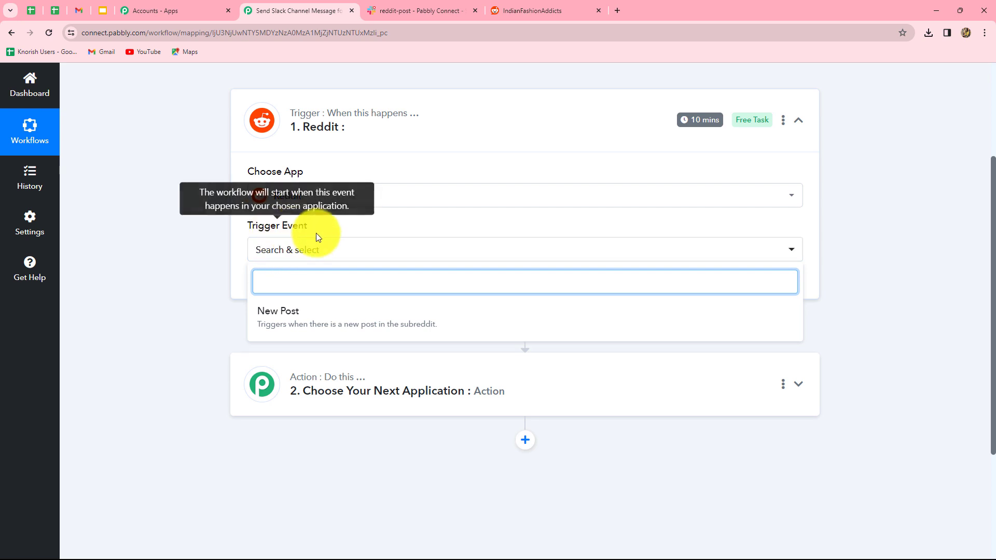
click(316, 320)
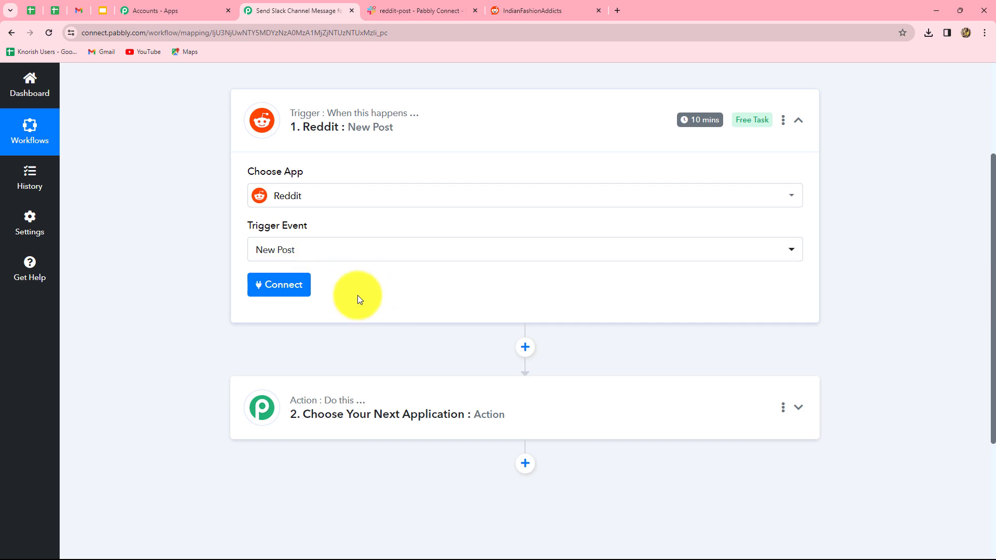
Connect the Reddit trigger through a new connection and allow Pabbly Connect to access the Reddit account.
click(269, 284)
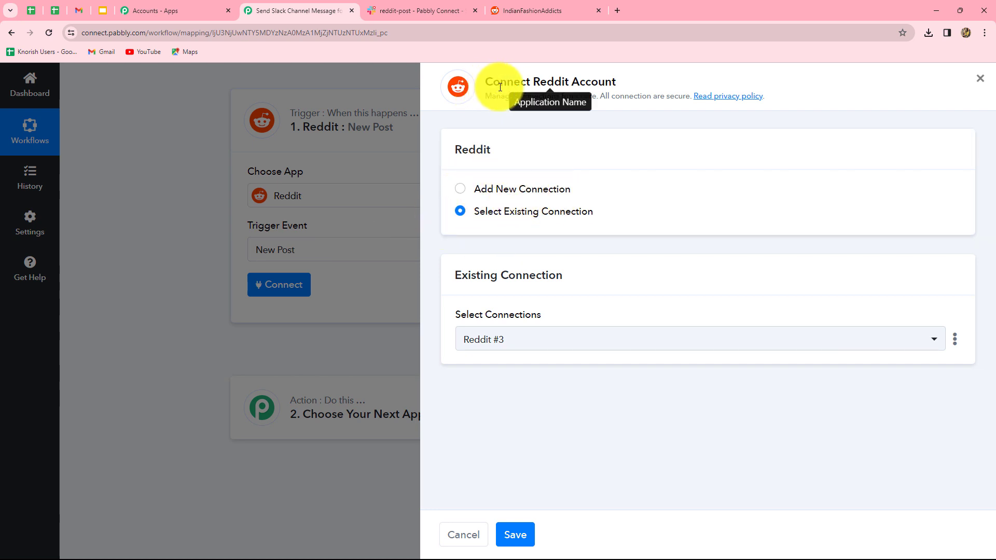
click(461, 191)
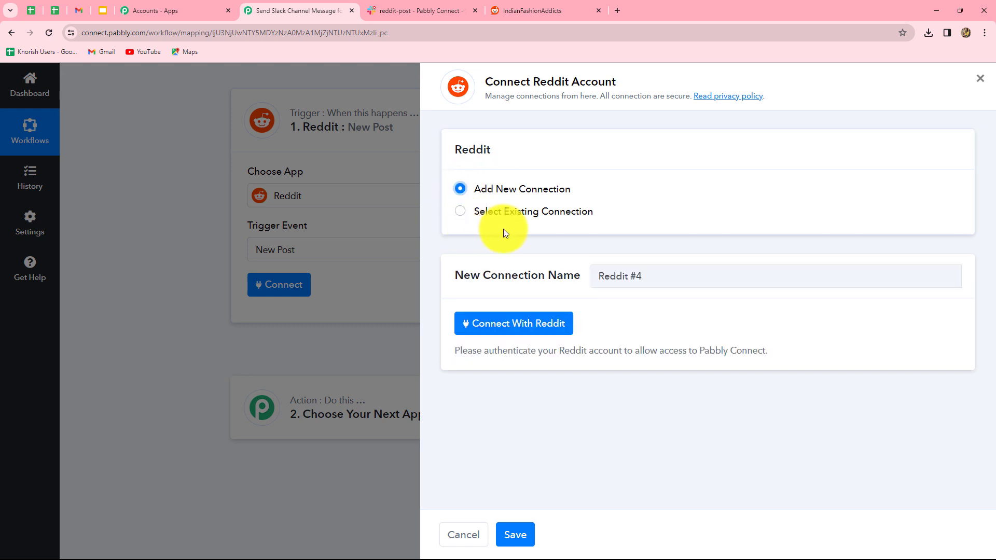
click(485, 323)
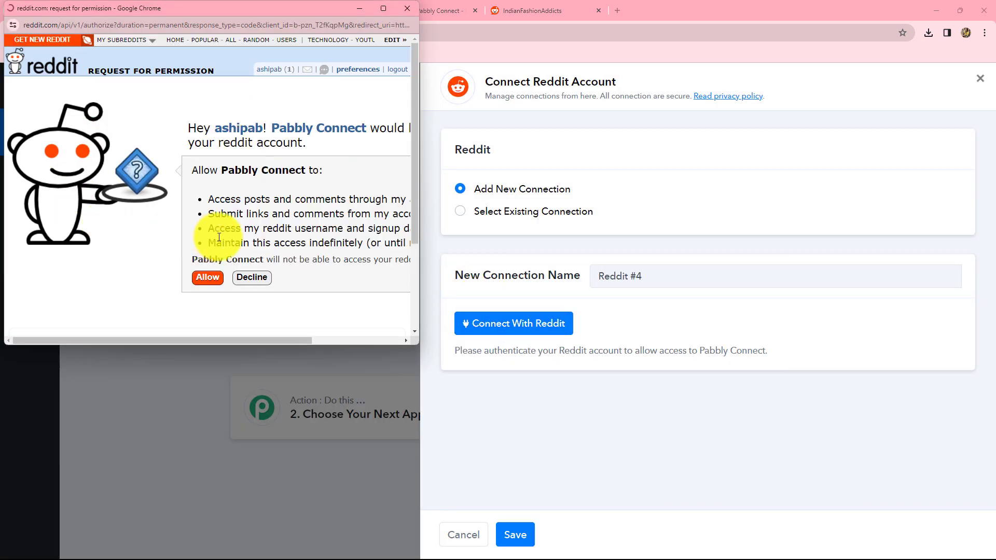
drag(256, 200, 360, 232)
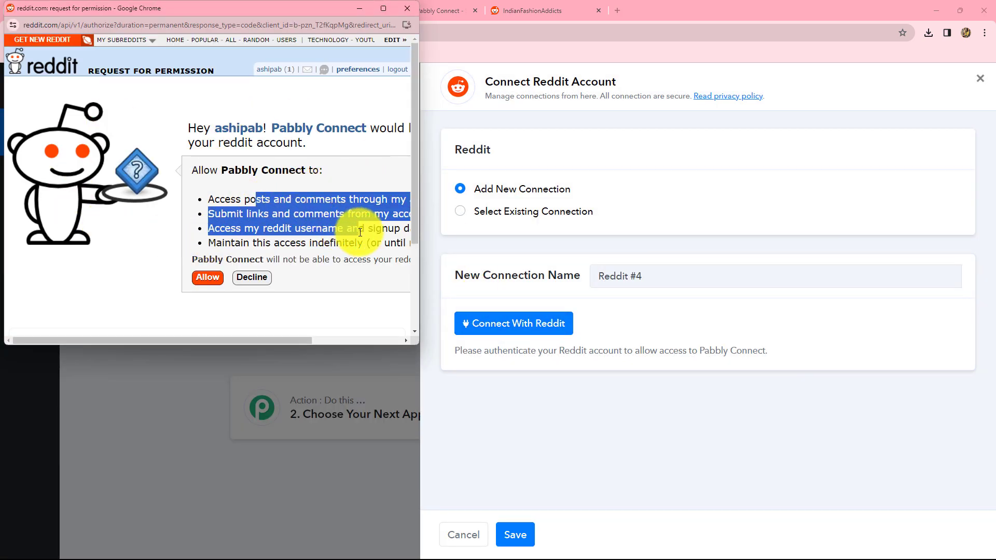
click(206, 278)
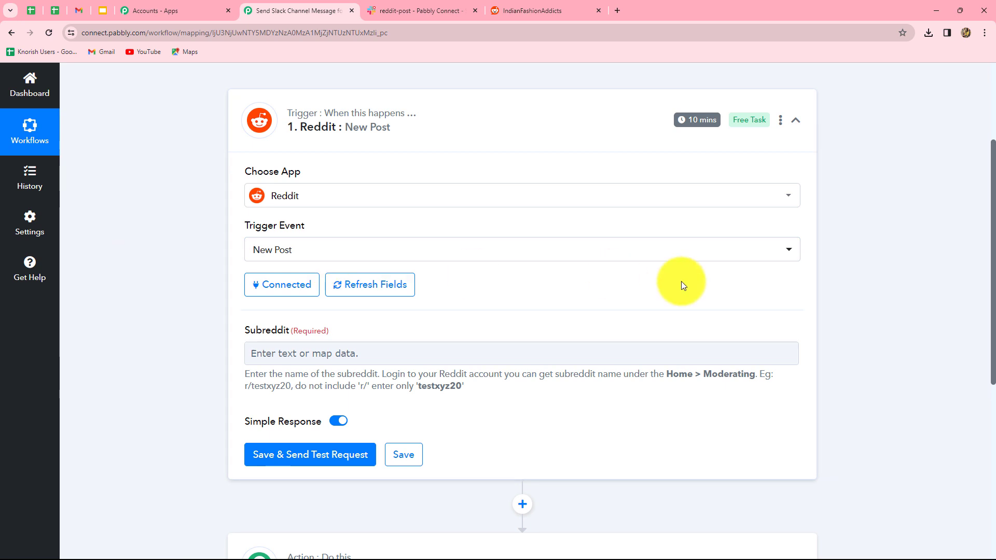
Copy the community name IndianFashionAddicts from its Reddit page and enter it as the trigger's Subreddit.
click(514, 11)
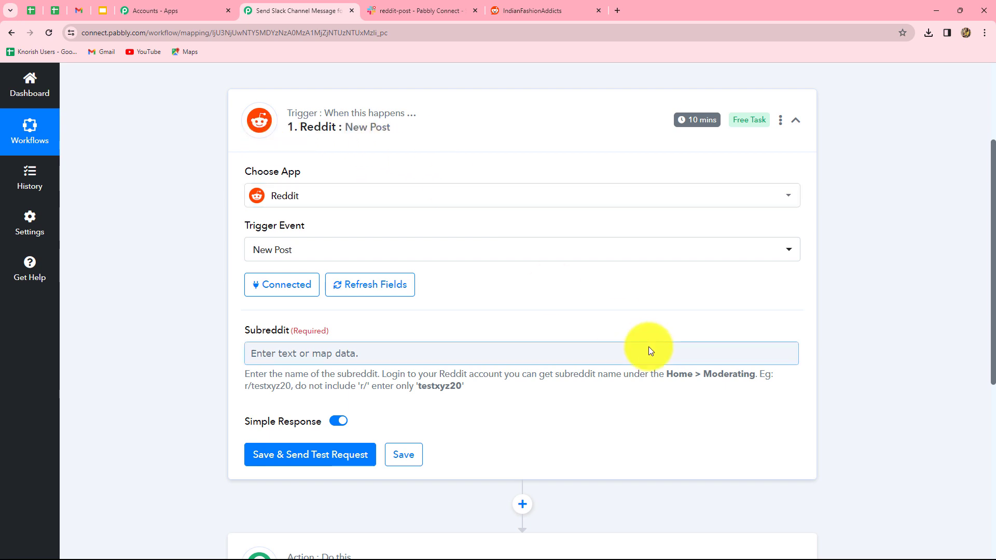
scroll(649, 347, down, 3)
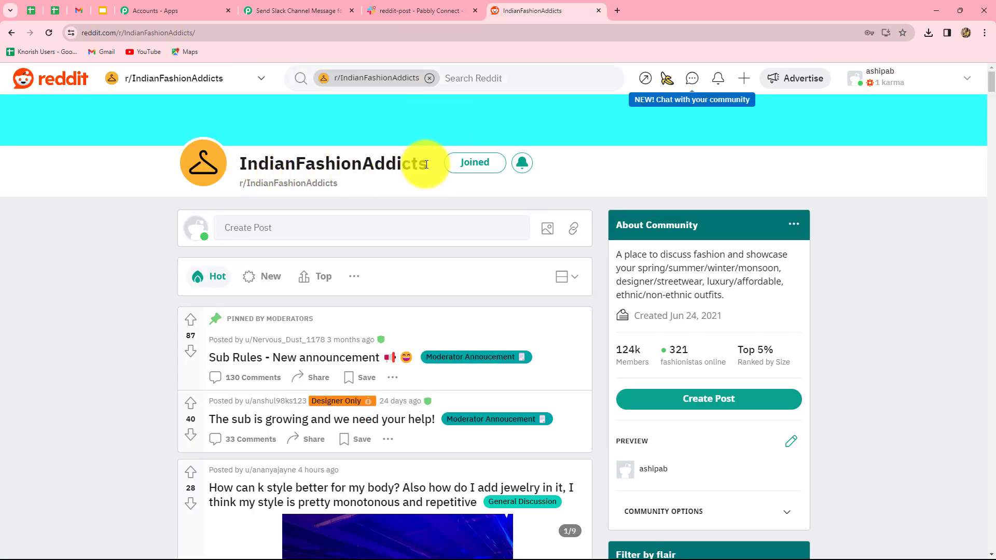
drag(429, 165, 246, 169)
key(ctrl+c)
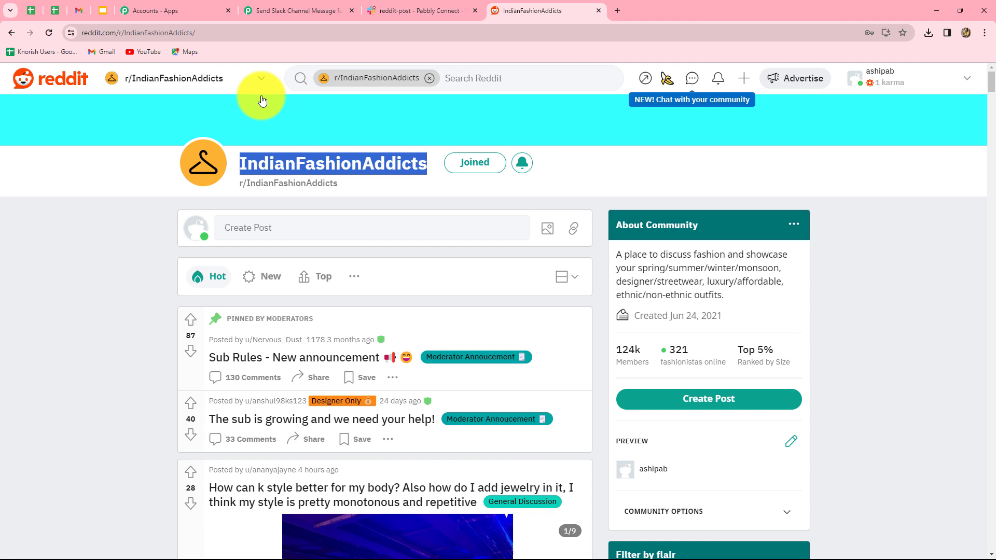
click(291, 10)
click(282, 196)
key(ctrl+v)
click(238, 222)
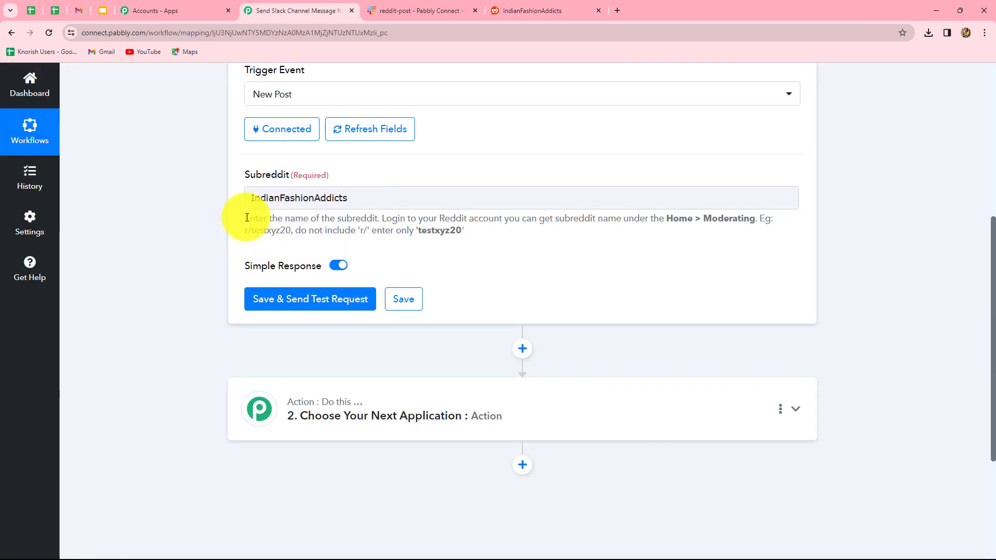
drag(238, 222, 453, 242)
click(468, 243)
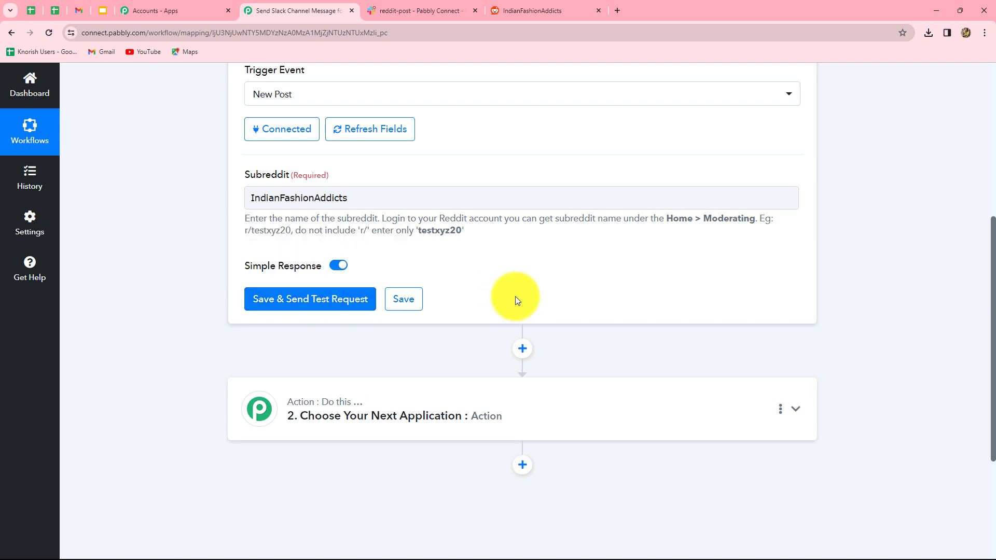
scroll(515, 296, up, 4)
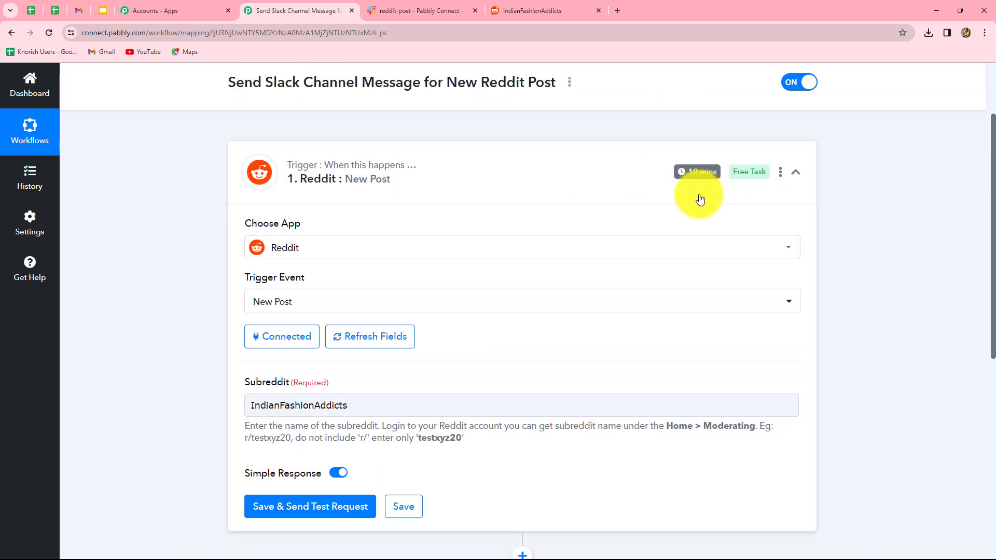
scroll(656, 248, down, 3)
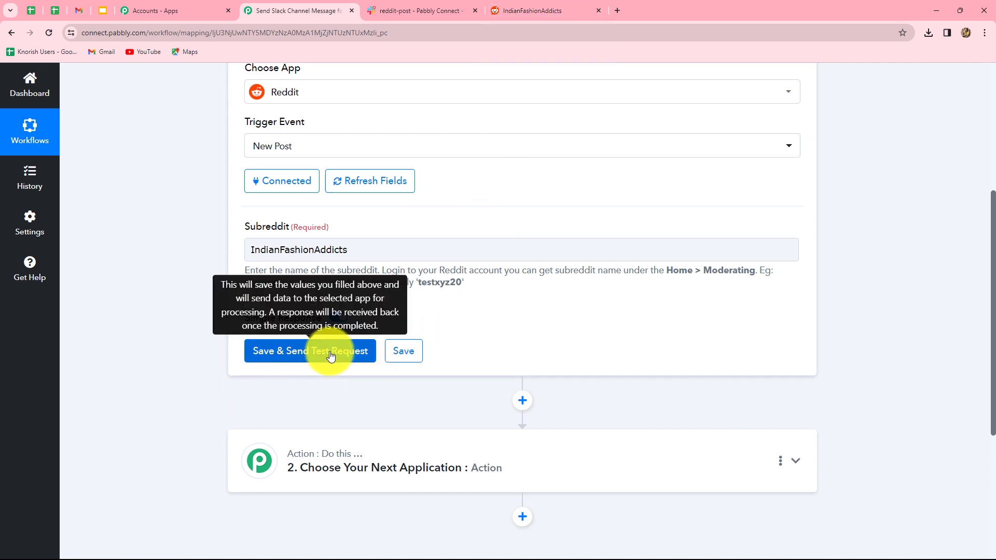
Start a new Reddit post in the IndianFashionAddicts community titled "Did I get the basic fit right?".
click(529, 11)
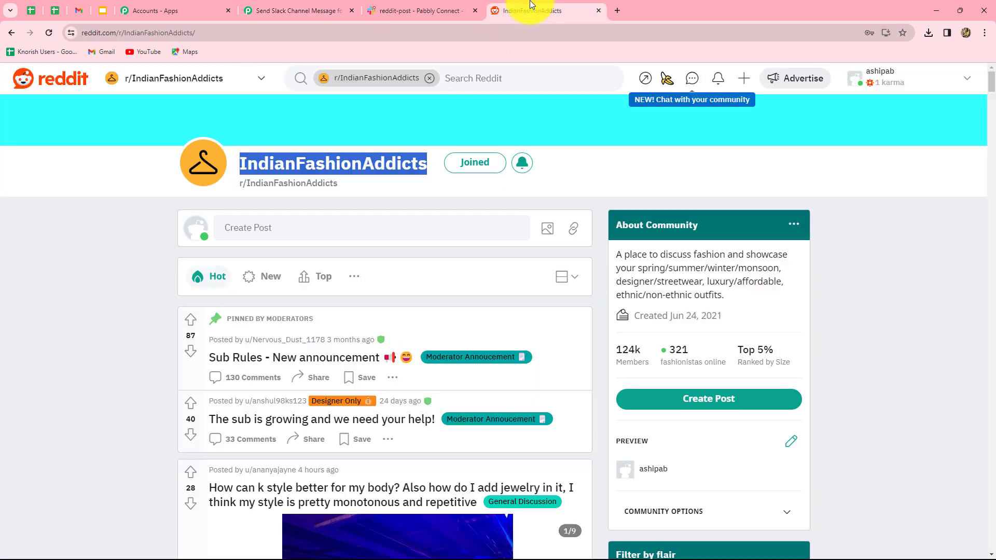
click(114, 282)
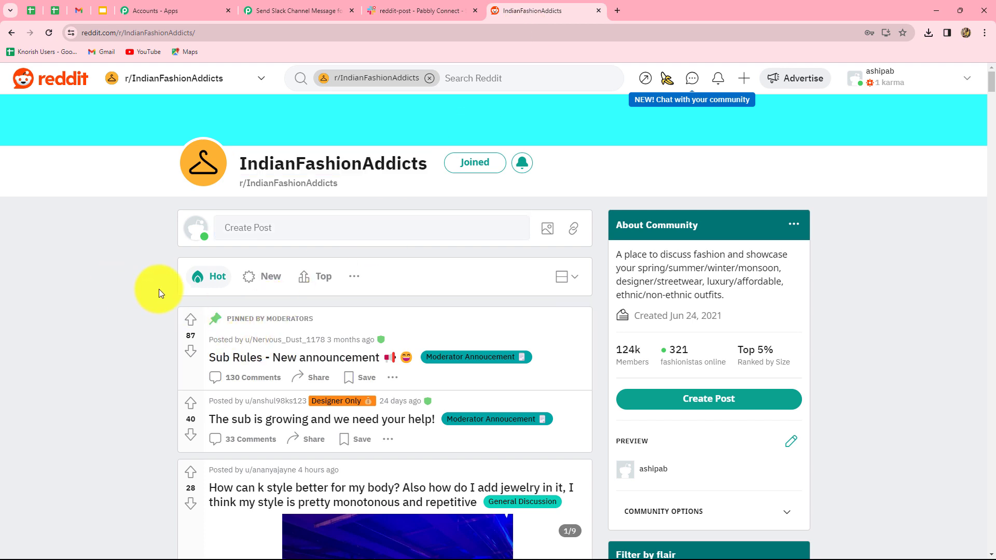
click(745, 82)
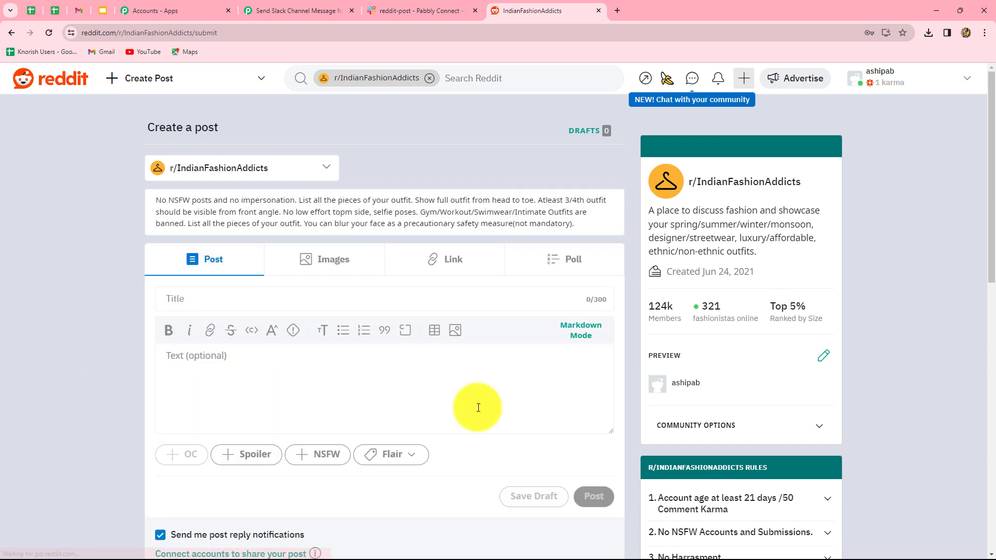
click(197, 299)
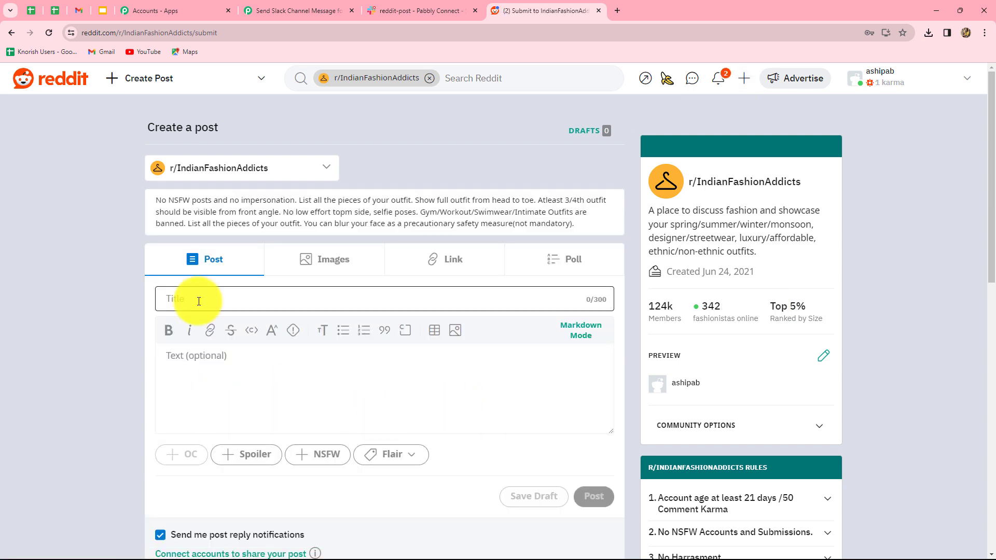
key(ctrl+v)
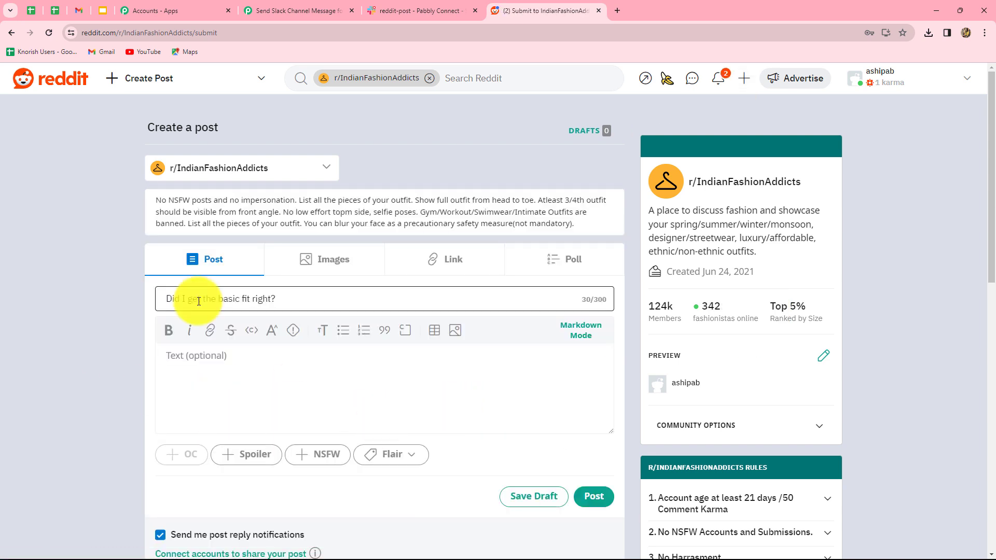
click(200, 356)
Upload image_b20020d4-63c0-4837-8d46-94ff25f99b10_700x (1) from Downloads to the post and publish it.
click(325, 262)
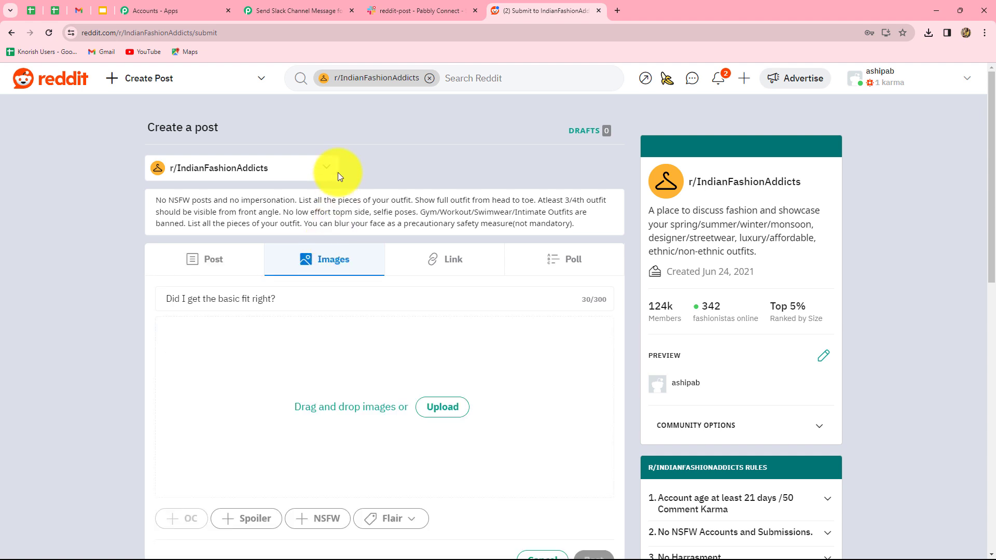
click(435, 408)
double_click(122, 94)
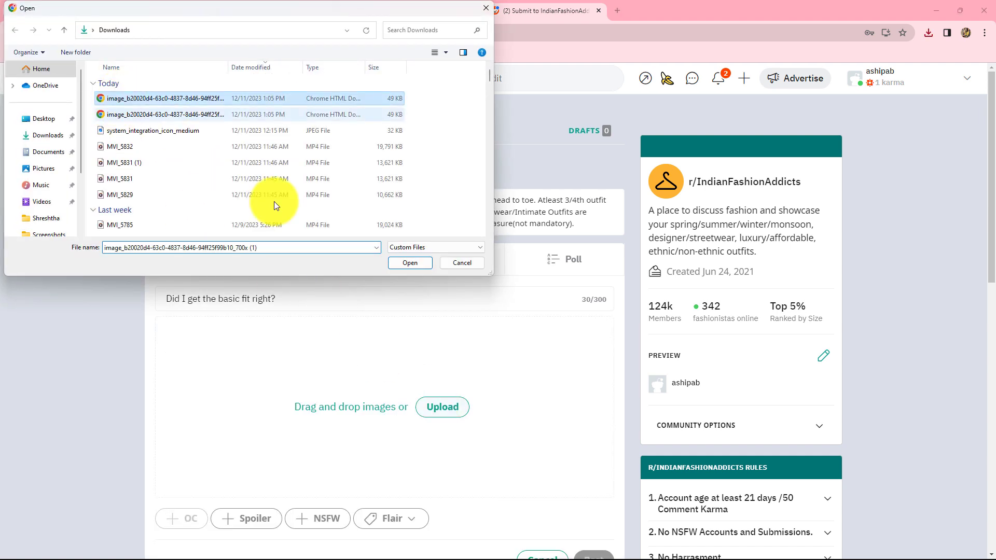
click(592, 469)
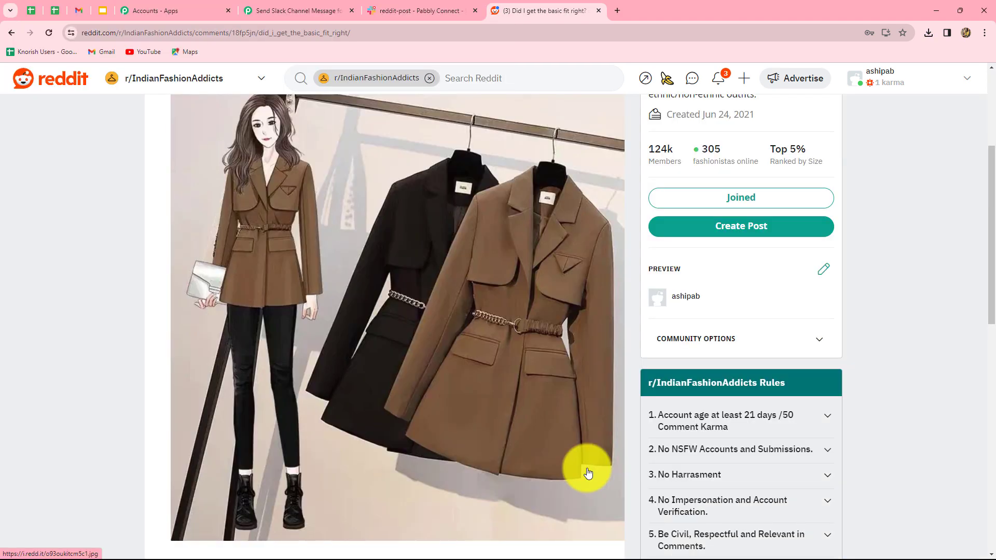
Return to the Pabbly Connect workflow, send the Reddit trigger's test request and review the received post data.
click(294, 4)
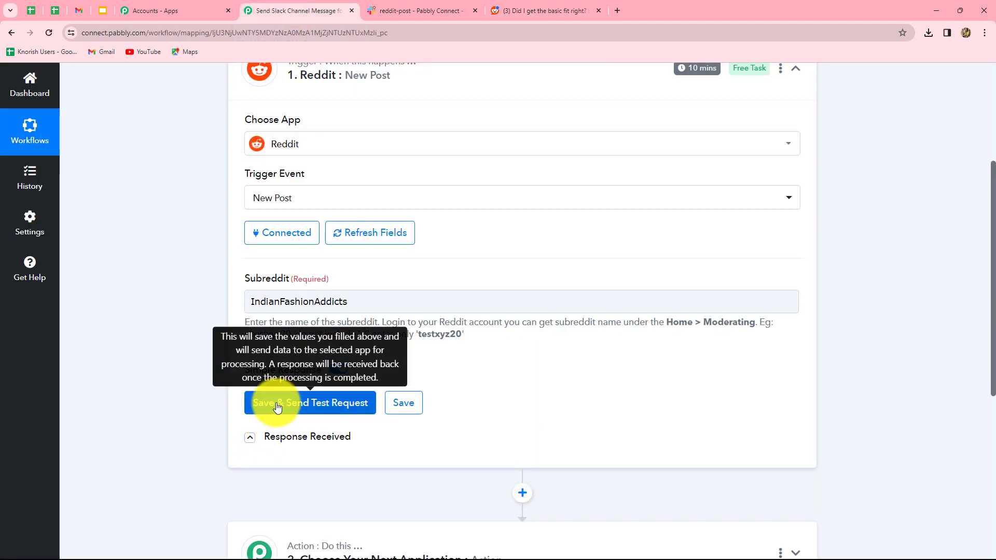
click(320, 410)
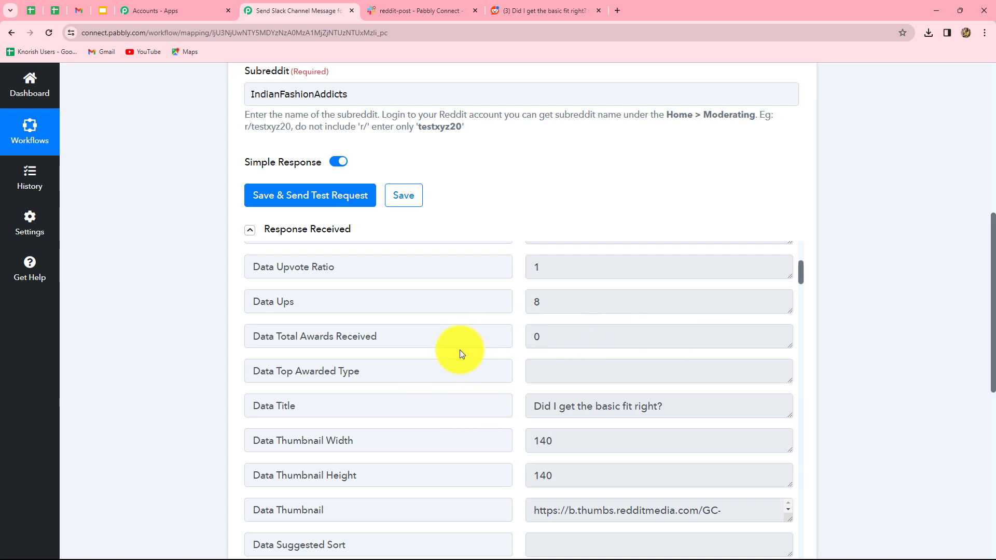
scroll(460, 350, down, 4)
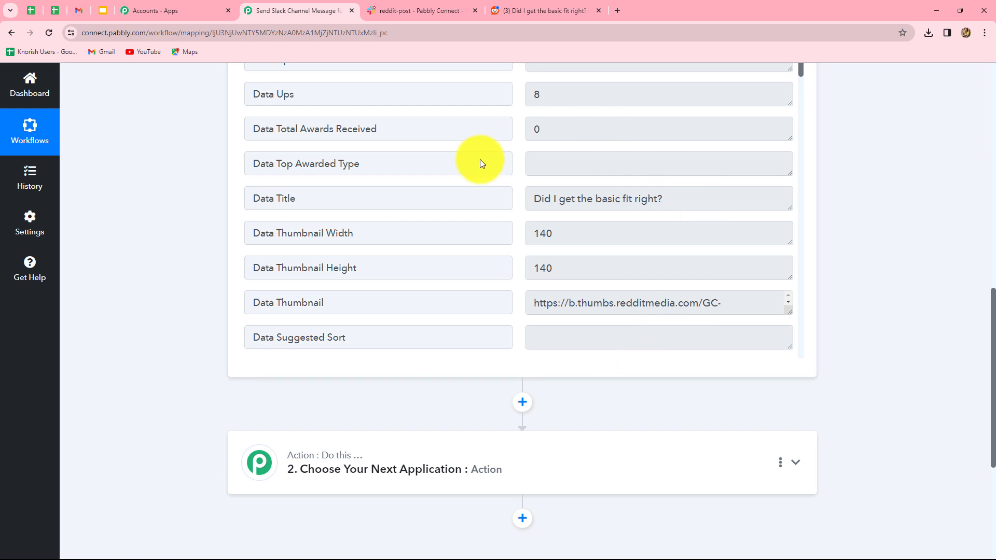
Choose Slack as the workflow's action application with Send Channel Message as the action event.
scroll(953, 354, down, 3)
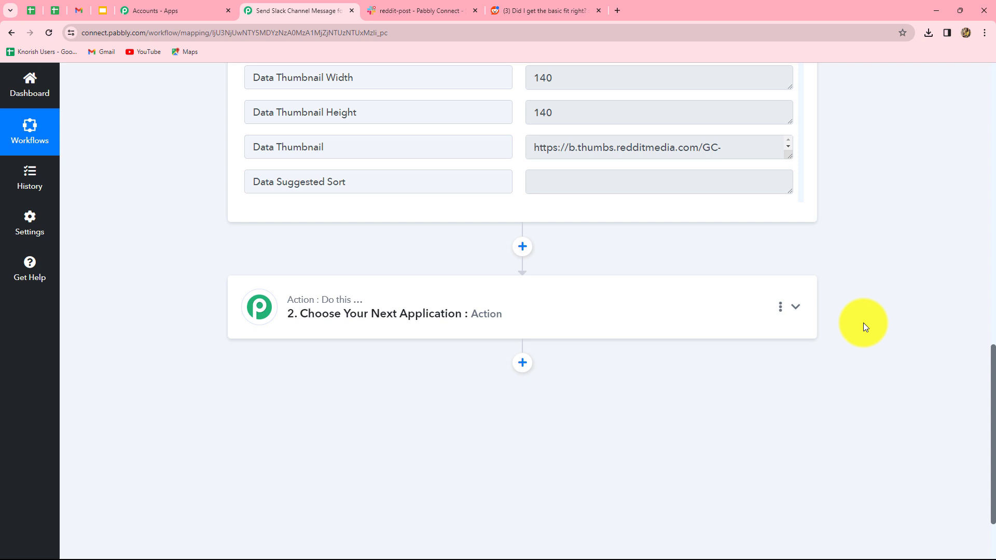
click(457, 324)
scroll(424, 348, up, 4)
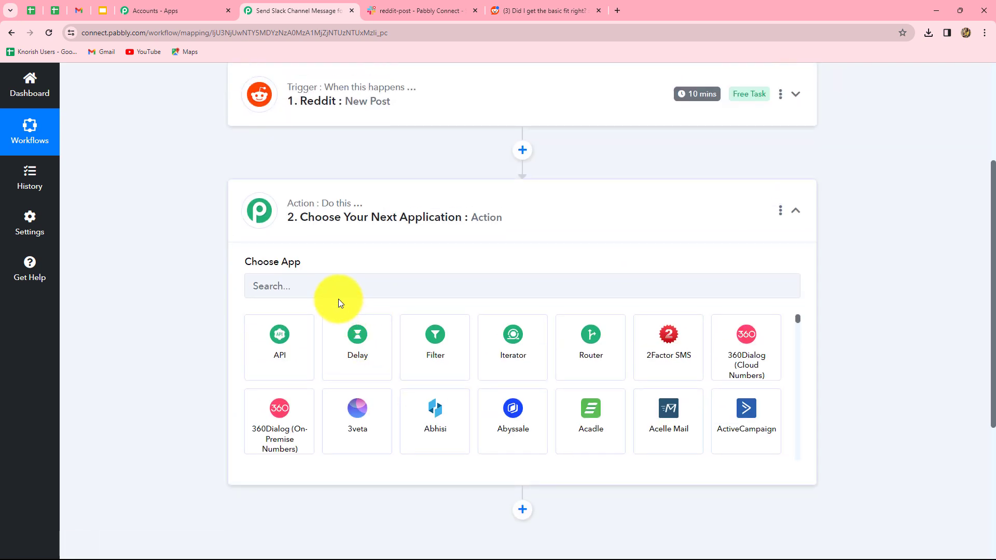
click(325, 285)
text(Slac)
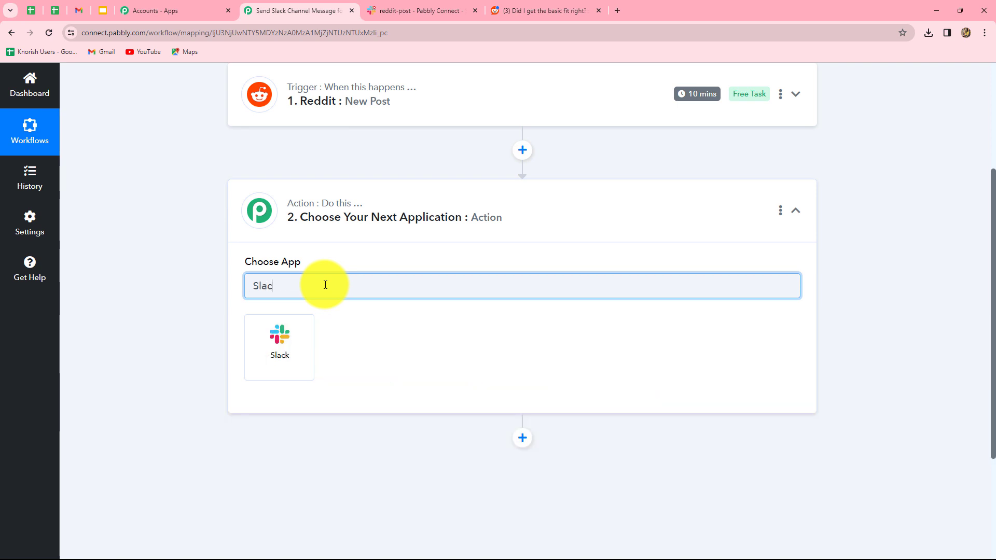
click(298, 335)
click(278, 343)
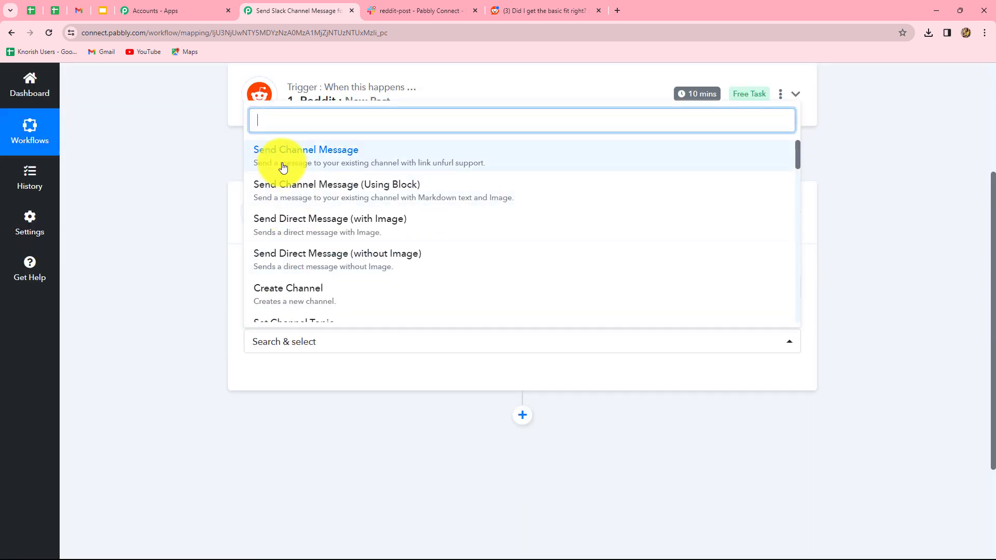
click(304, 159)
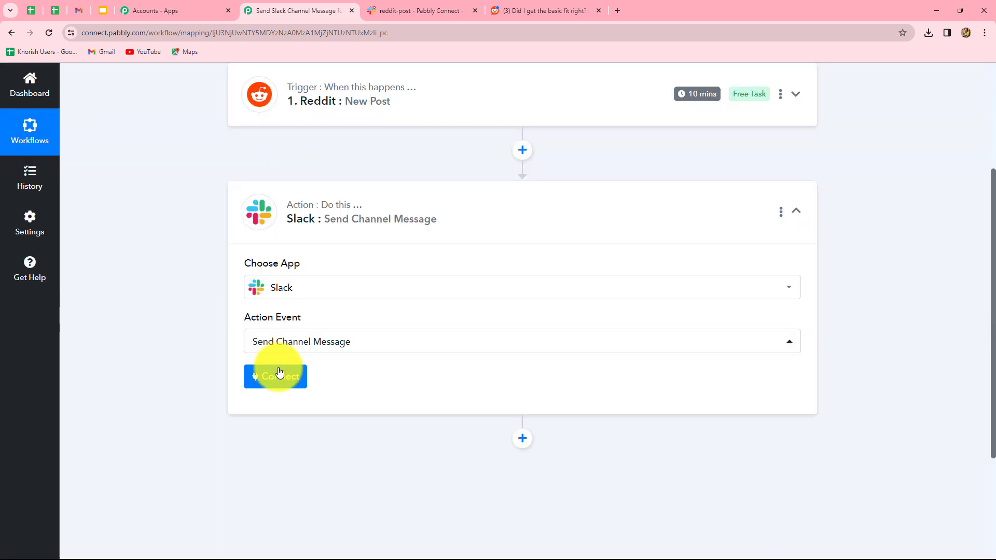
Start adding a new Slack connection for the action, up to the token type prompt.
click(279, 374)
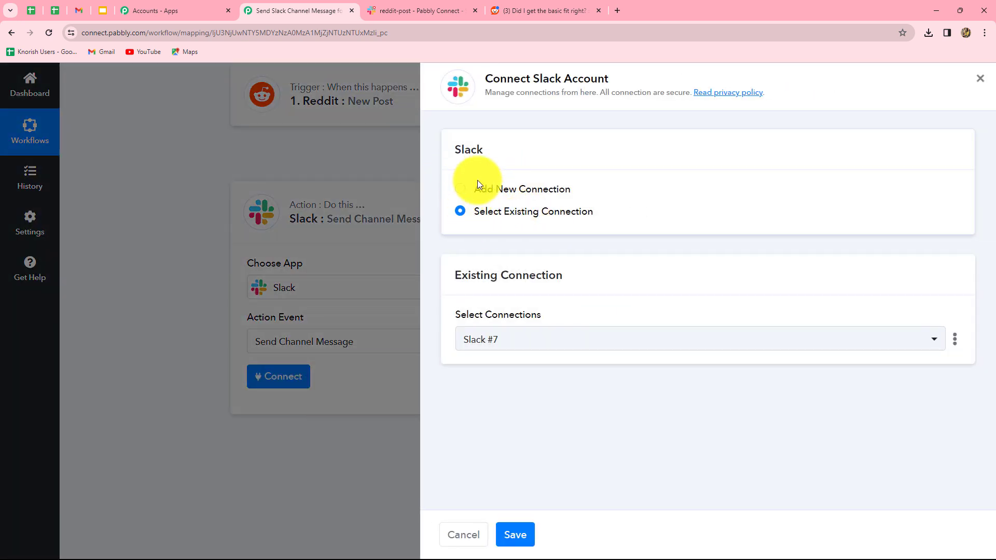
click(458, 196)
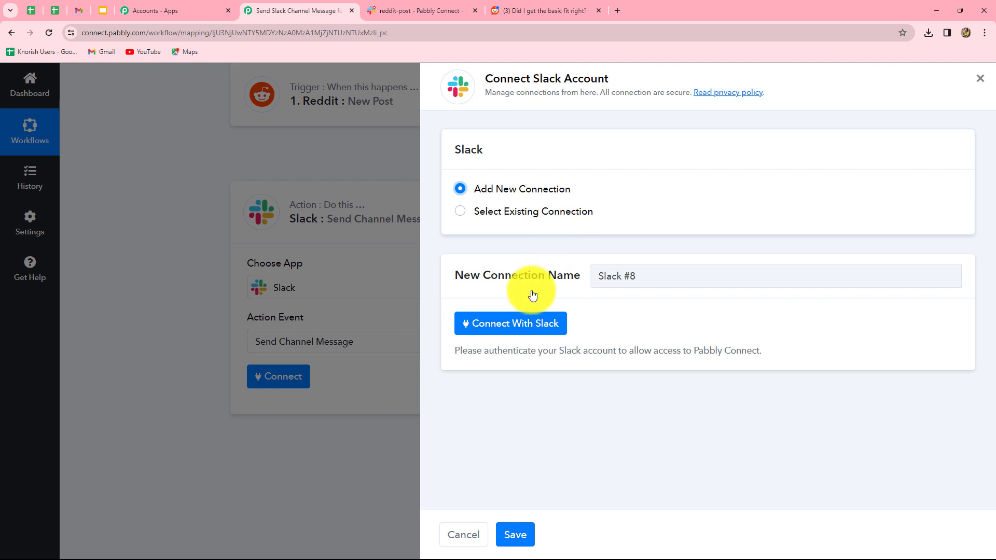
click(494, 331)
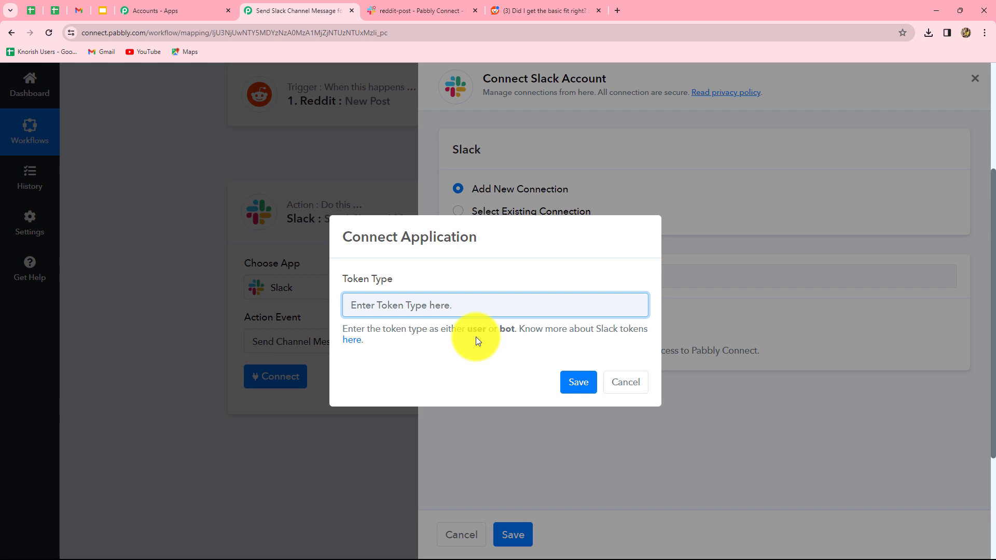
Open the Slack token help page and compare the permissions of the user and bot token types.
click(355, 346)
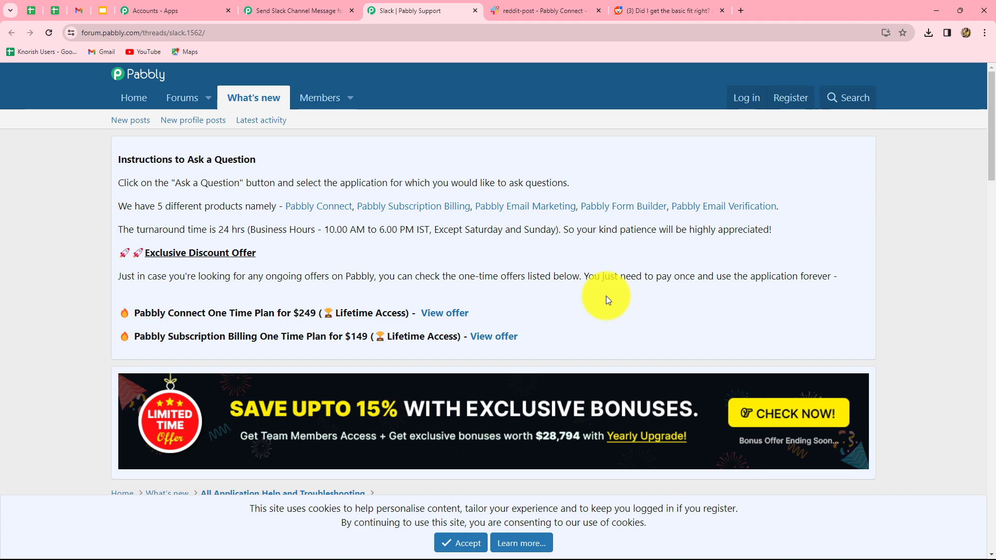
scroll(606, 300, down, 10)
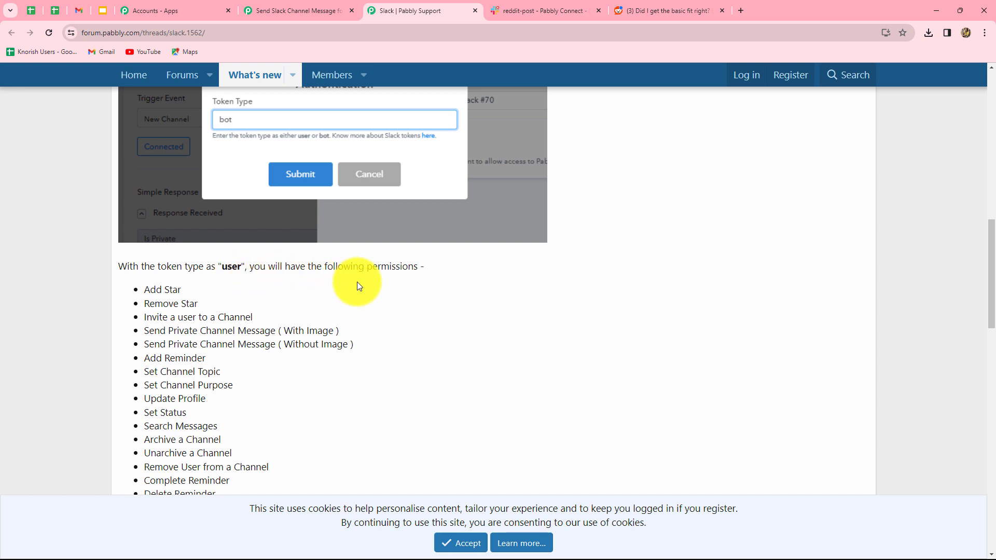
scroll(358, 286, down, 3)
drag(149, 136, 266, 422)
click(373, 334)
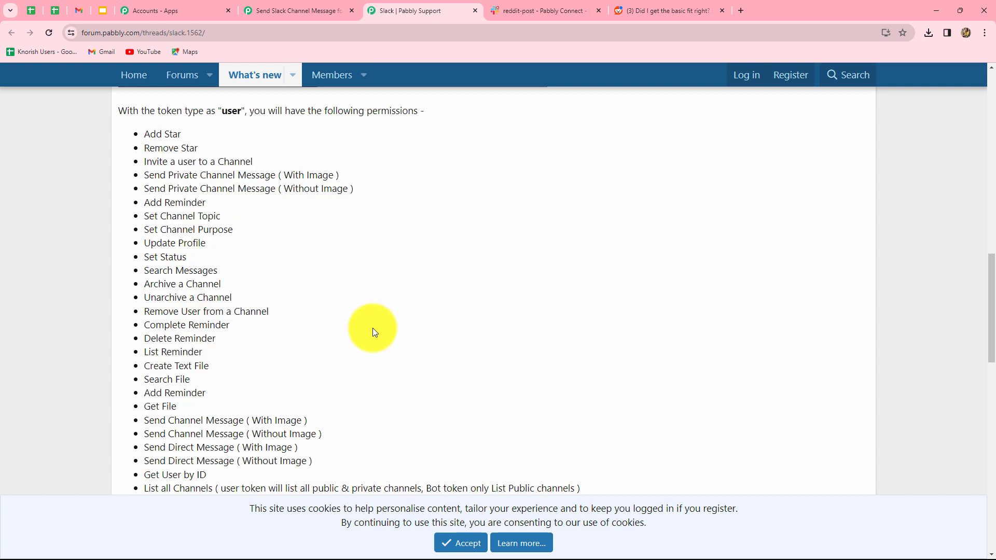
scroll(372, 327, down, 9)
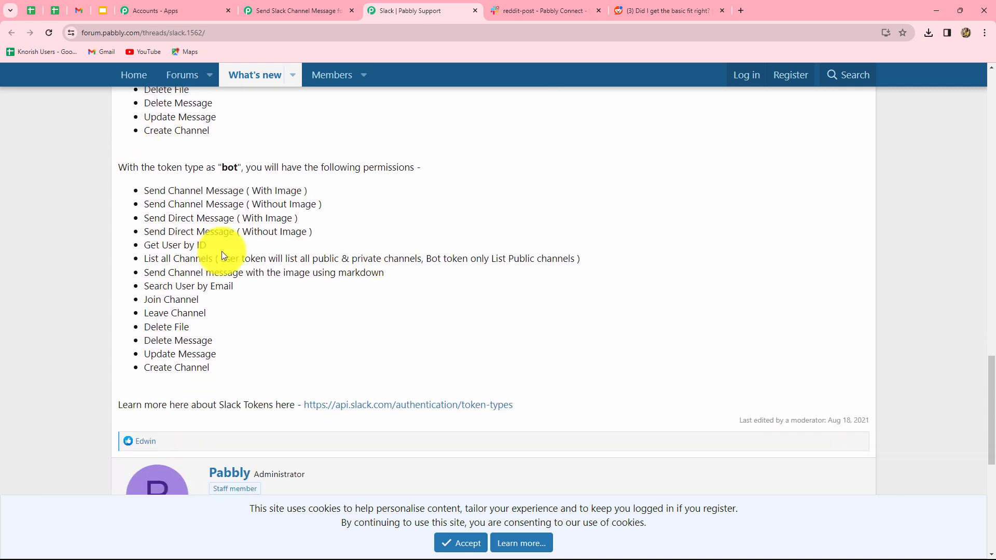
drag(149, 191, 284, 316)
click(283, 315)
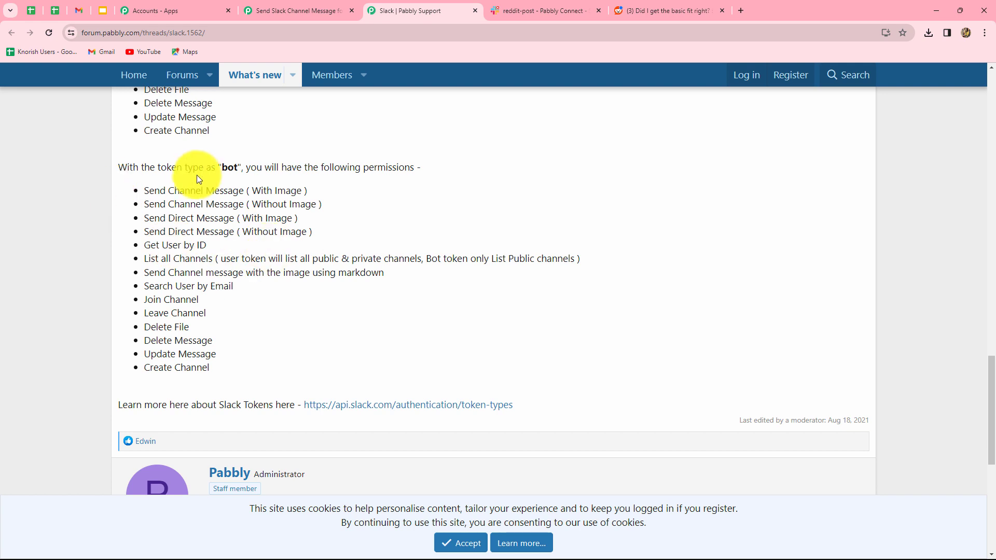
Set the Slack connection's token type to bot and allow Pabbly Connect to access the Pabbly Connect Slack workspace.
click(319, 11)
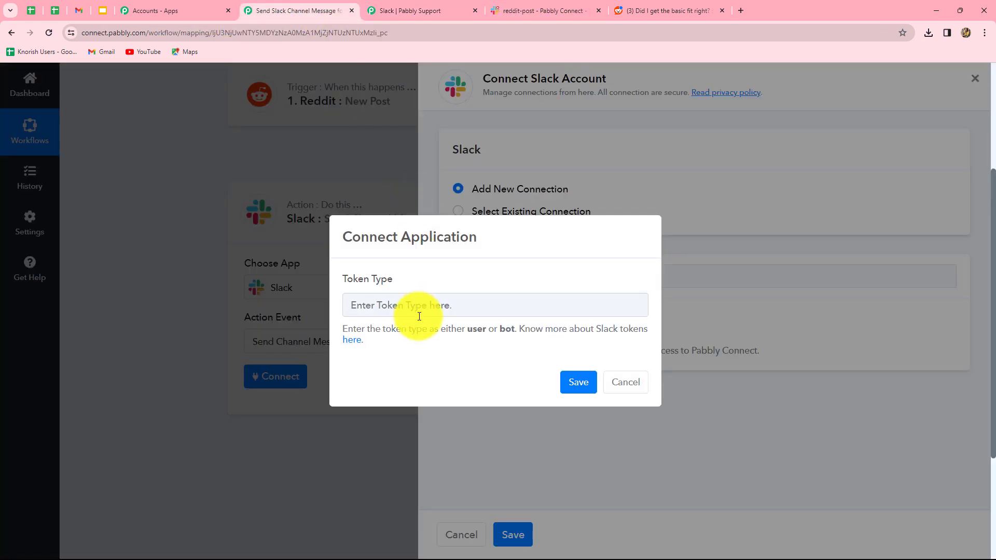
double_click(508, 330)
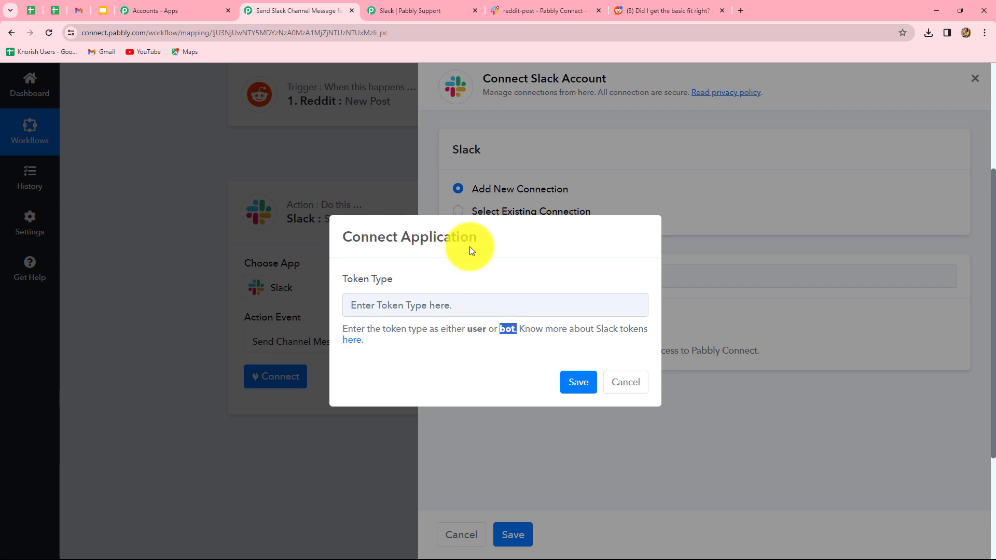
click(378, 305)
text(bot)
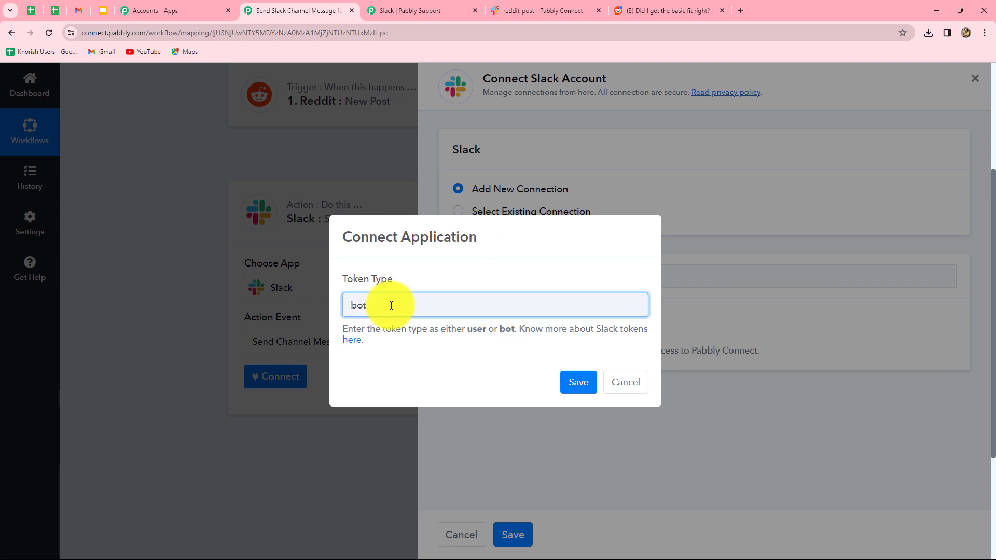
click(576, 381)
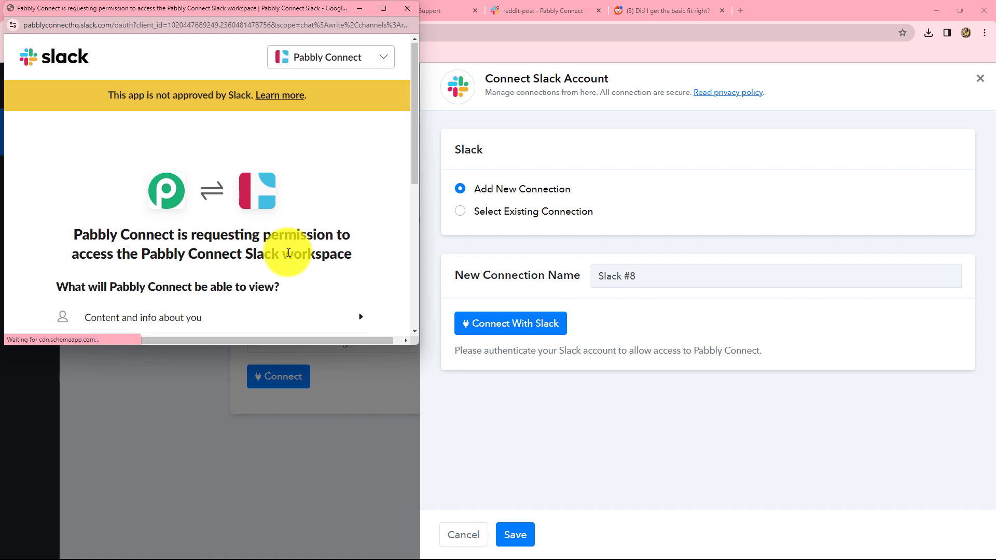
scroll(288, 253, down, 5)
click(247, 300)
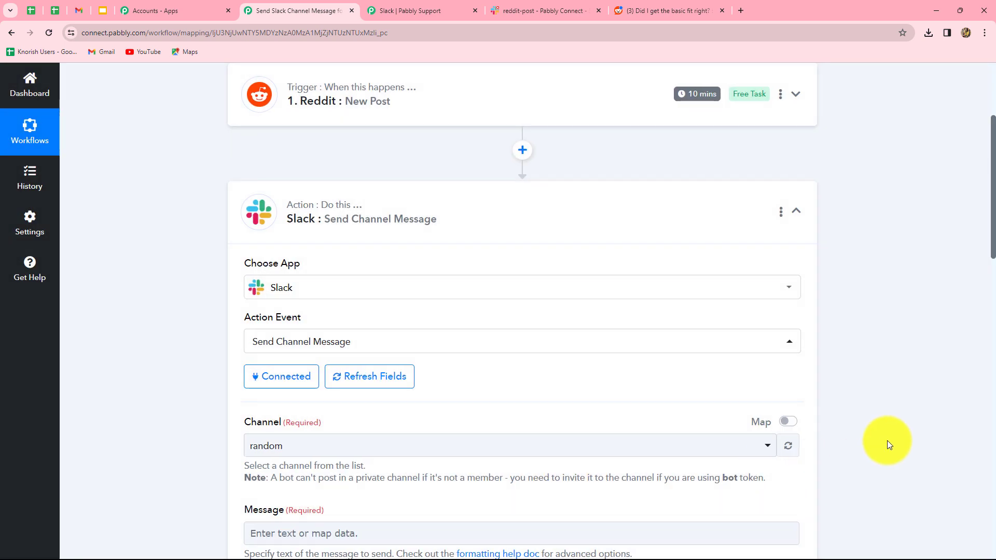
Check the target channel in the Slack workspace and set the Slack action's channel to reddit-post.
scroll(888, 445, down, 5)
scroll(888, 444, up, 3)
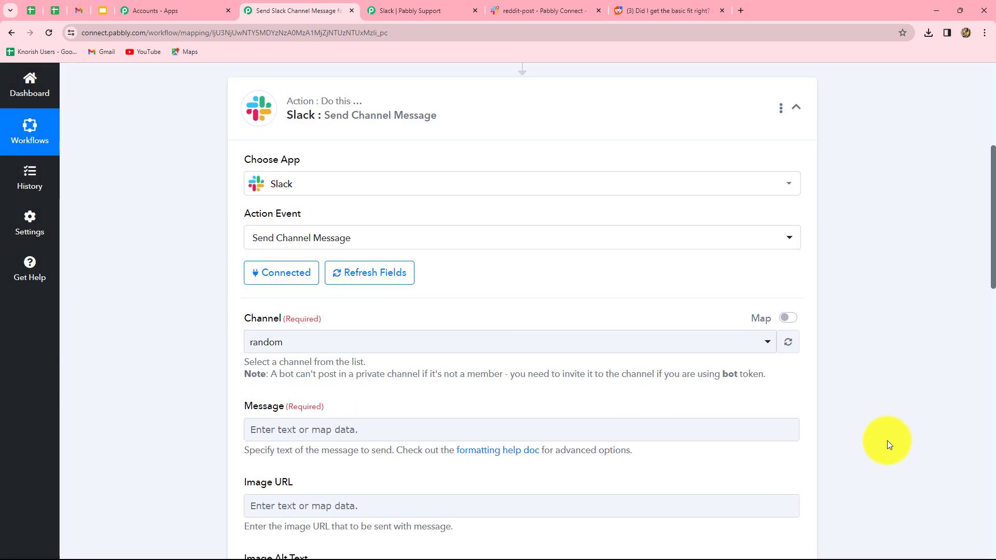
scroll(922, 353, down, 5)
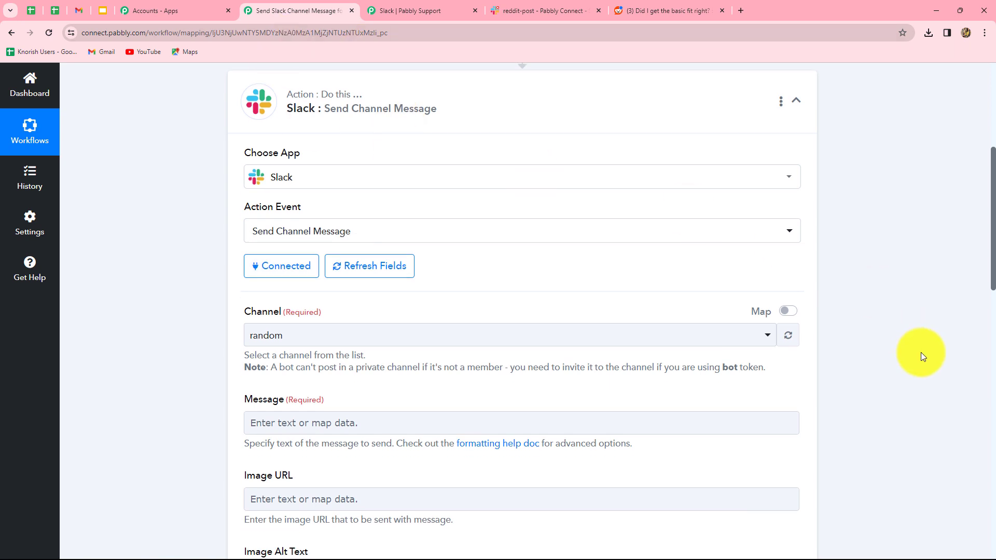
scroll(923, 356, up, 4)
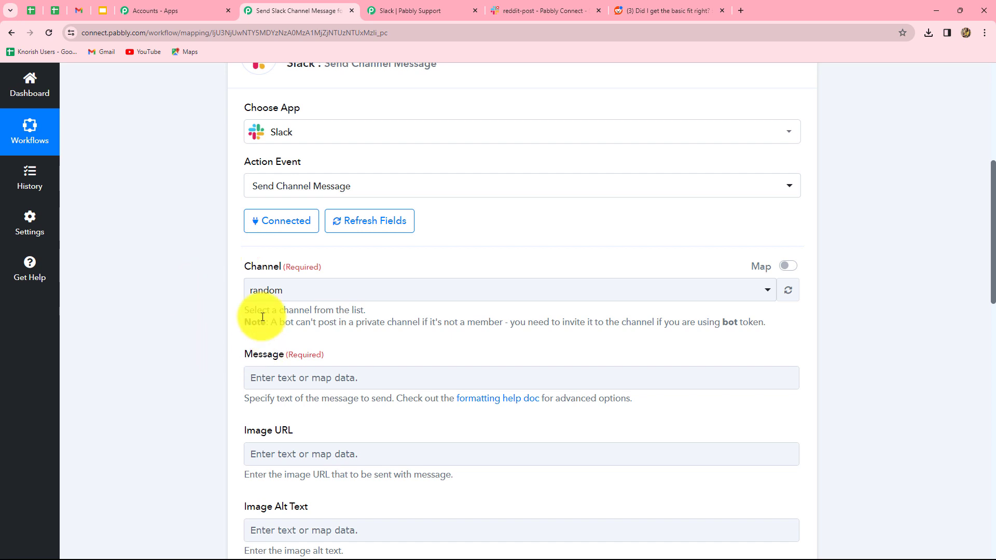
click(525, 11)
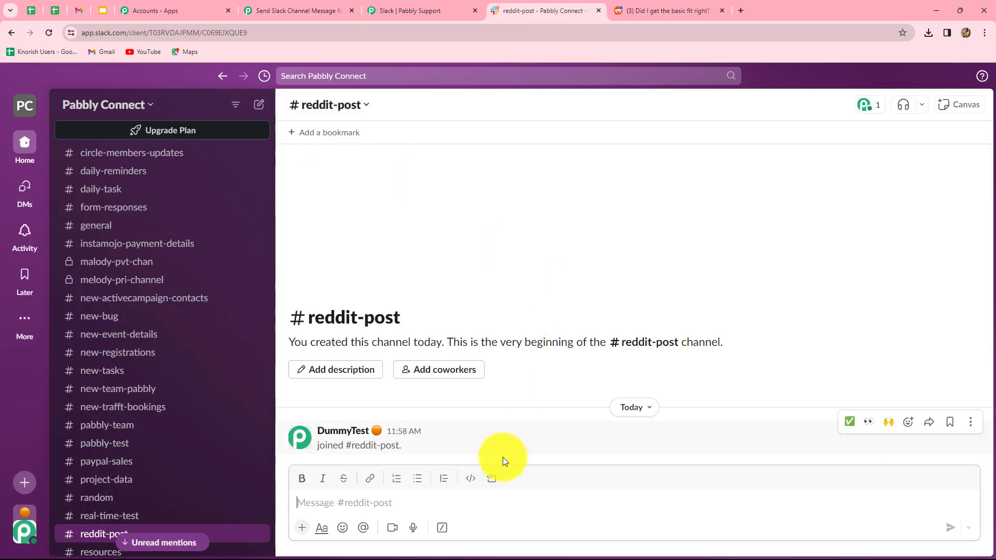
click(290, 7)
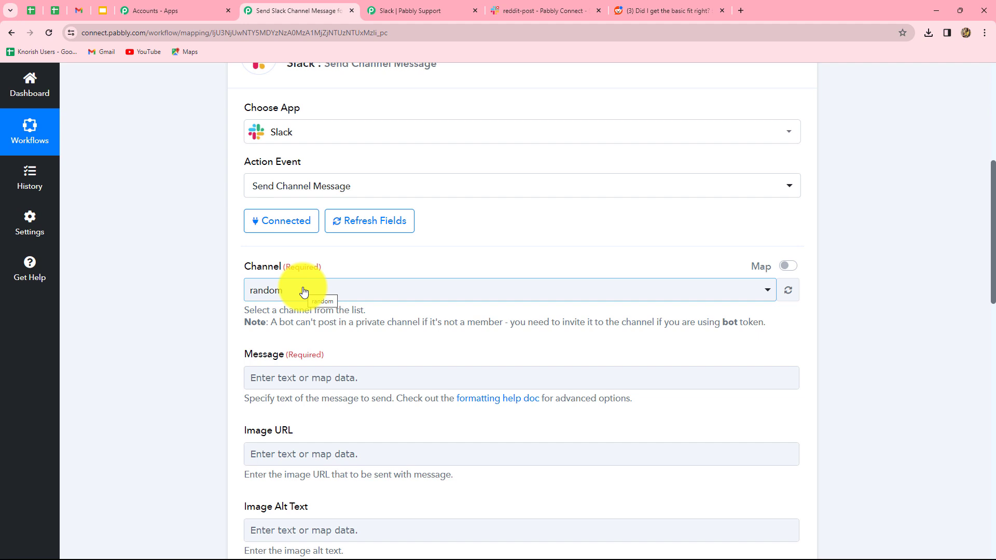
click(304, 292)
scroll(340, 421, down, 10)
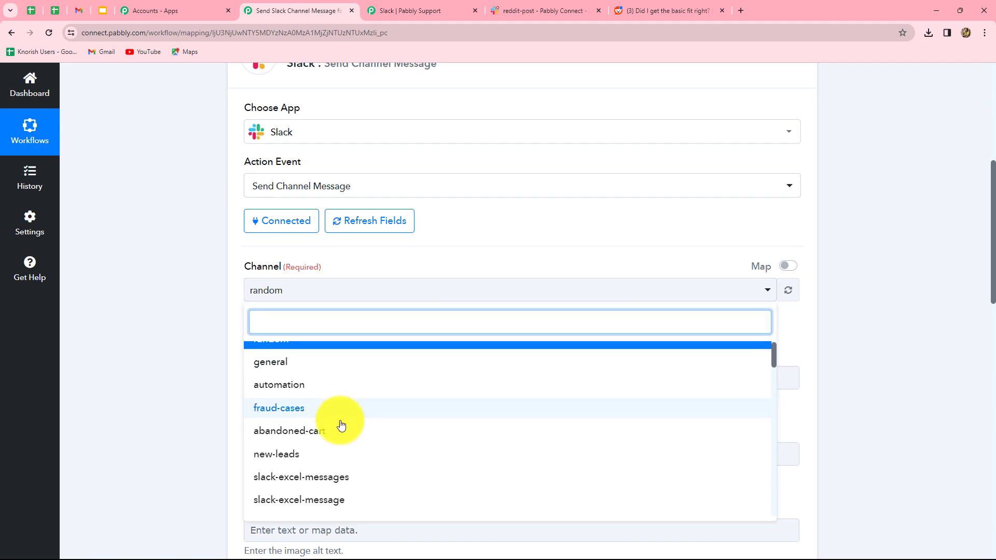
text(redd)
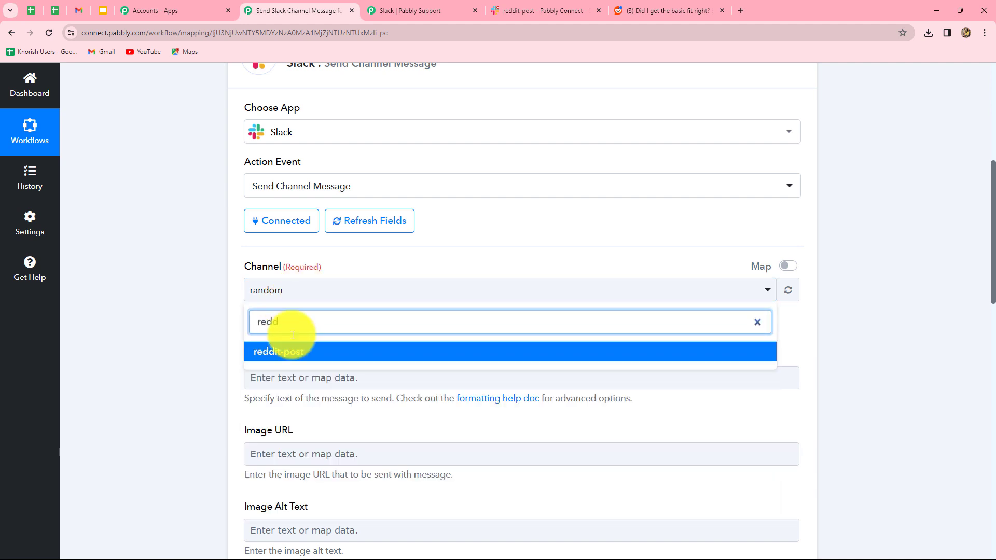
click(296, 361)
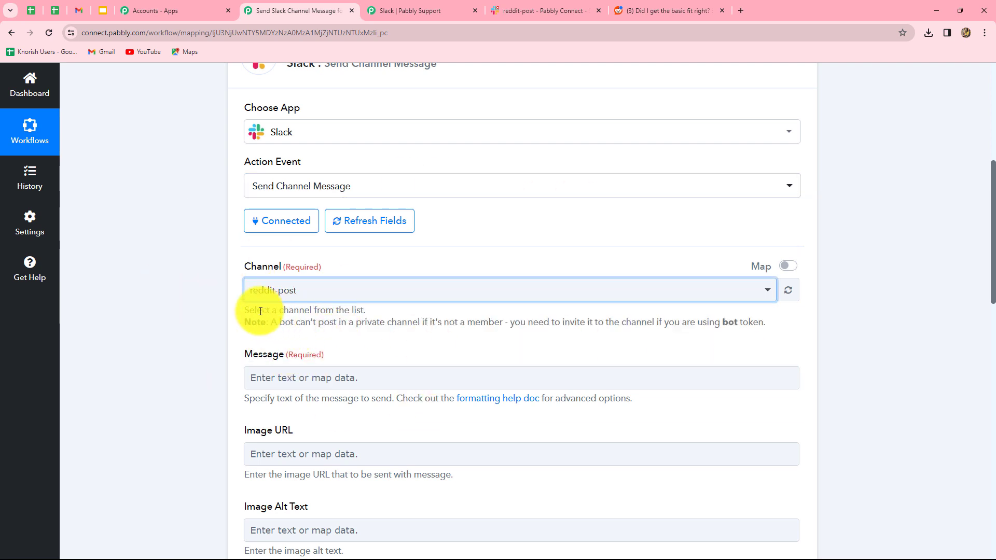
click(902, 353)
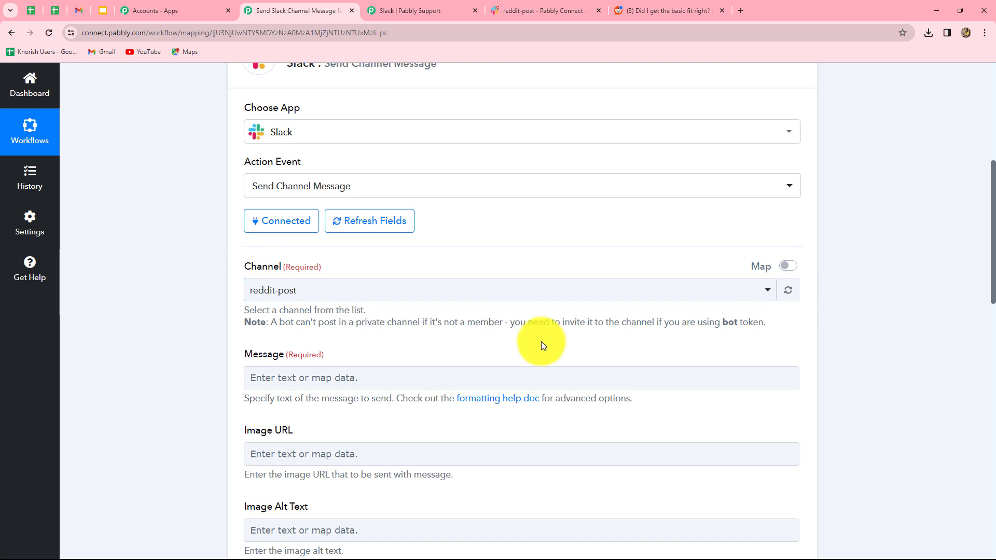
Write the message "Hello, Team Check Out the recent post on our Reddit Fashion community. Here are the details:" followed by "Title:", "Link:" and "Regards." lines.
scroll(540, 342, down, 2)
scroll(541, 342, down, 2)
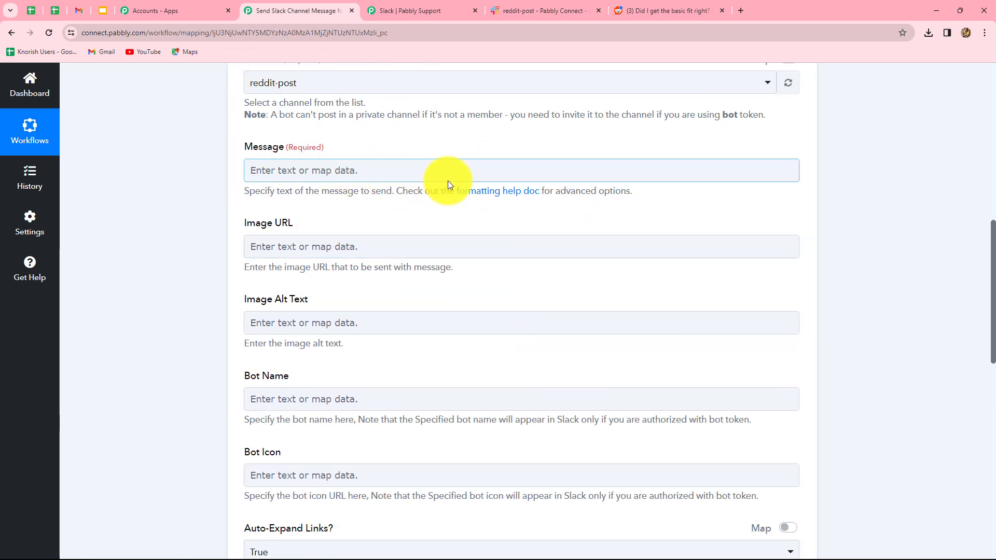
click(253, 160)
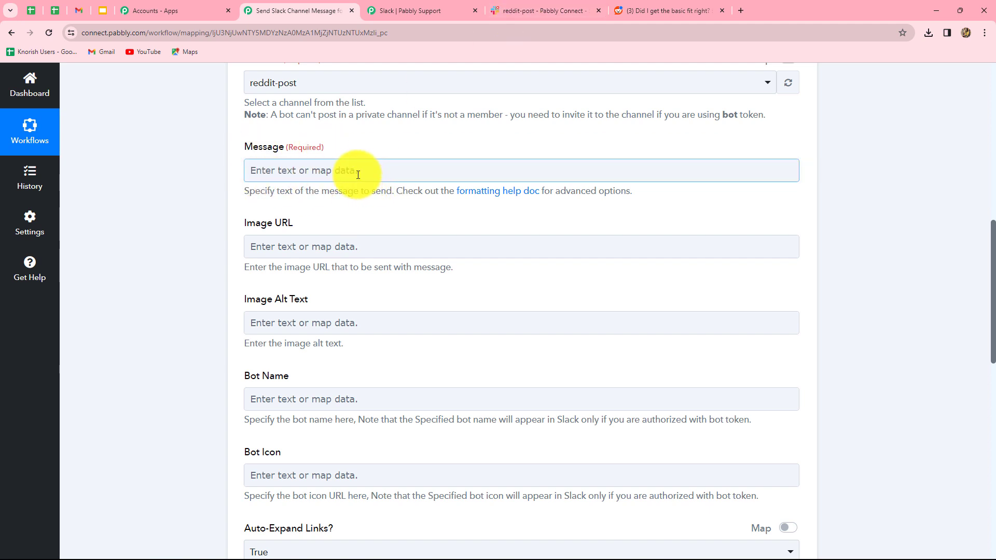
scroll(464, 319, up, 3)
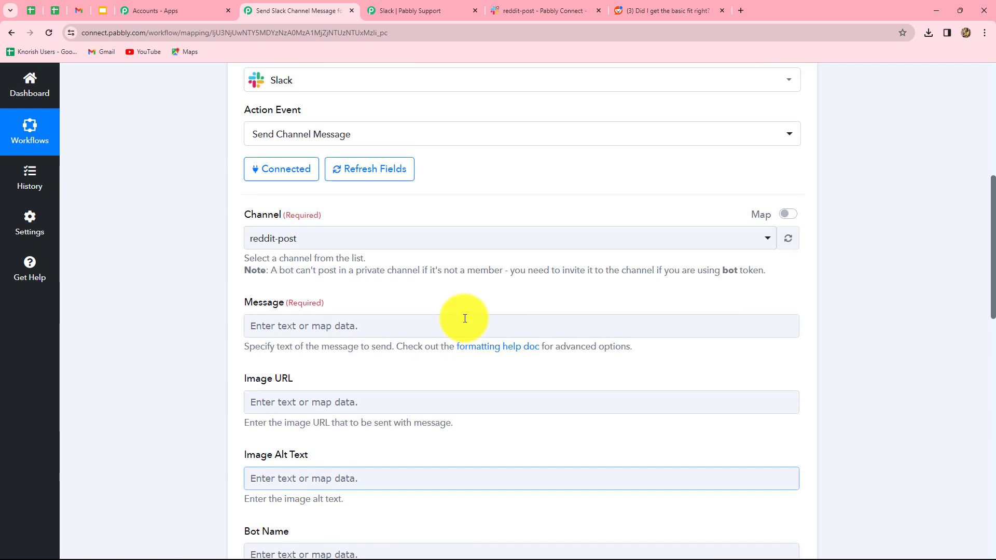
scroll(464, 318, up, 7)
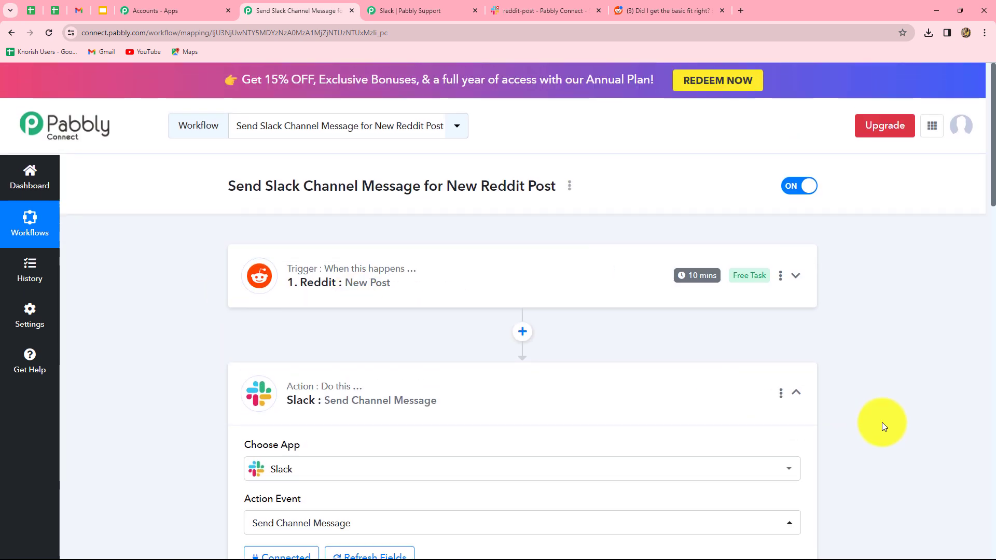
scroll(882, 424, down, 9)
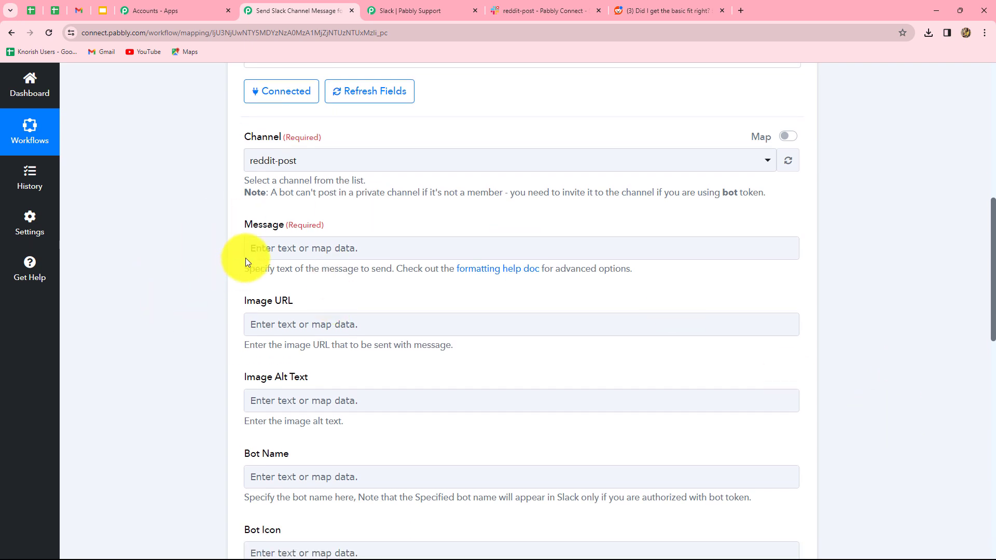
click(262, 251)
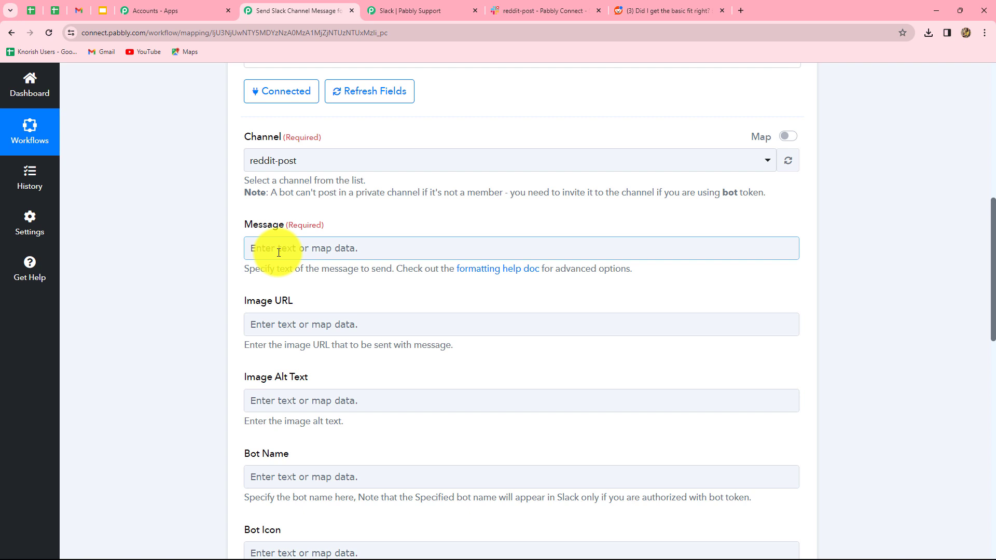
text(Hello, Team Check Out the recent post on our Reddit Fashion community. Here are the details:  Title:  Link:  Regards.)
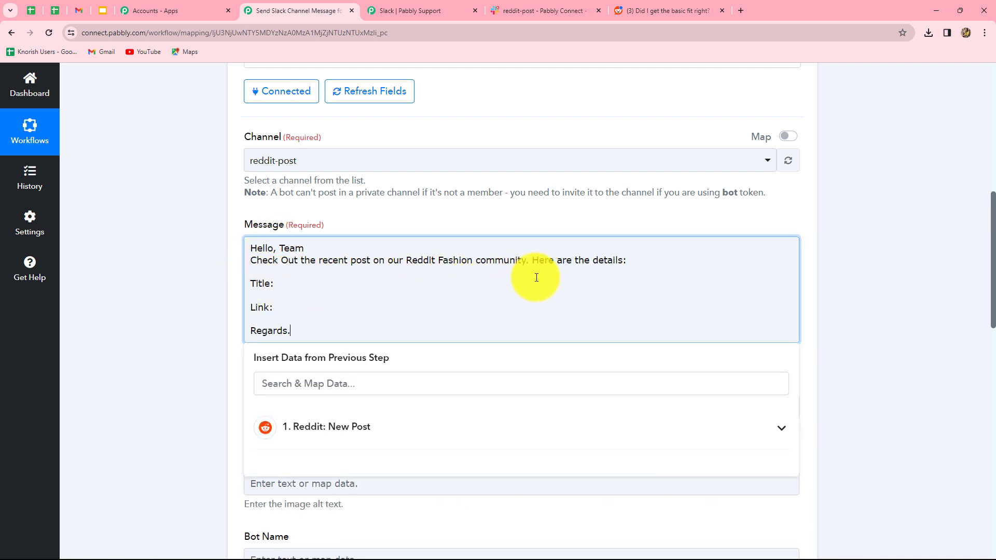
Map the Data Title value from the Reddit New Post trigger after "Title:" in the message.
click(278, 283)
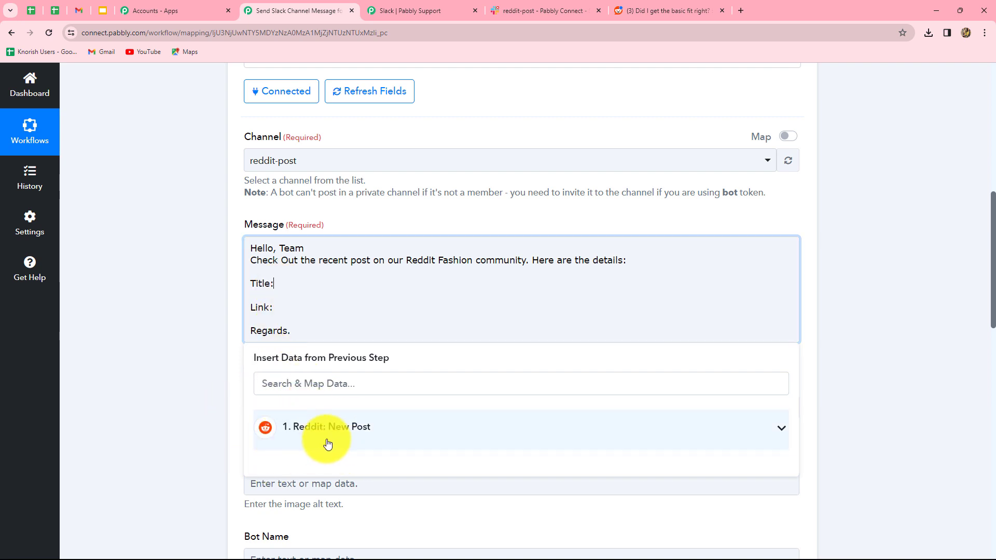
scroll(440, 429, down, 2)
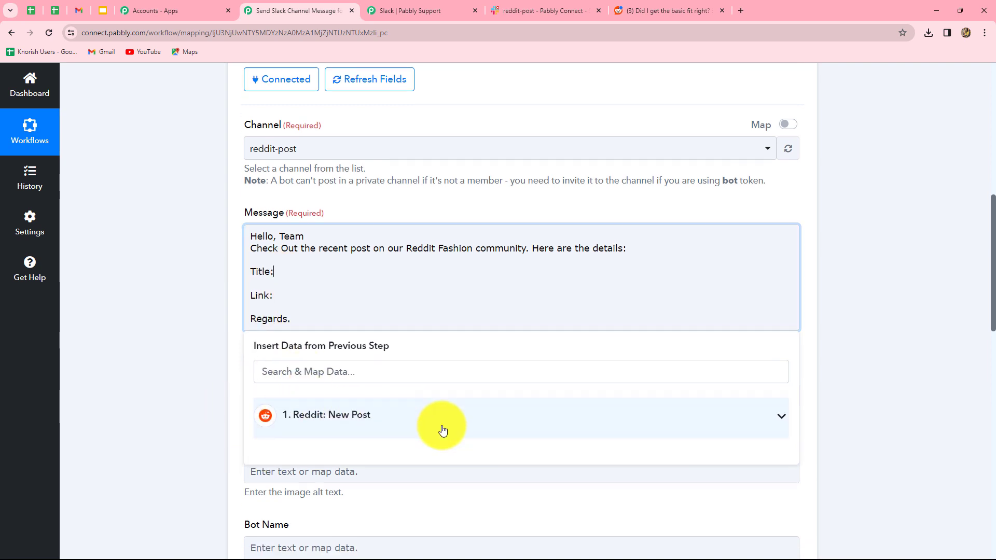
click(400, 331)
scroll(423, 404, down, 10)
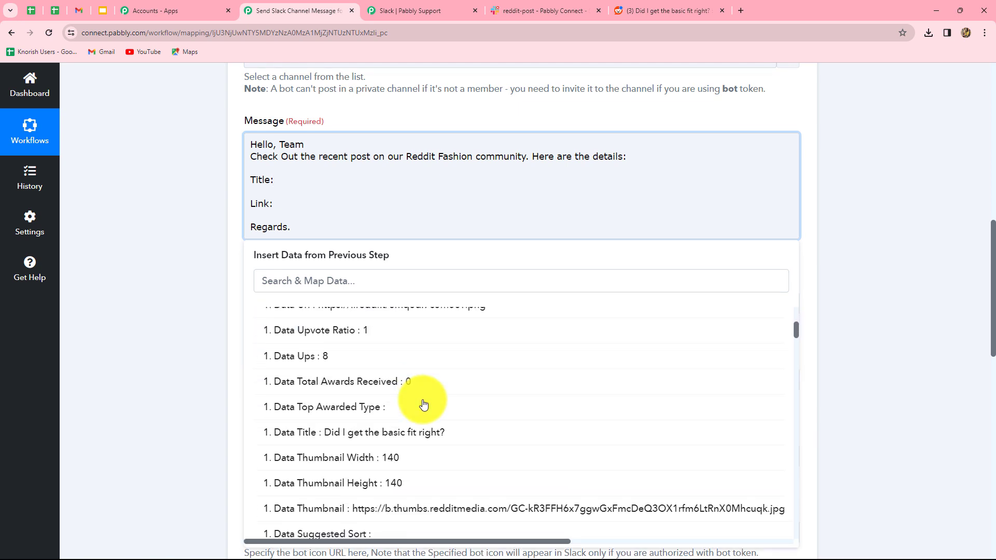
scroll(427, 405, up, 7)
scroll(424, 405, up, 4)
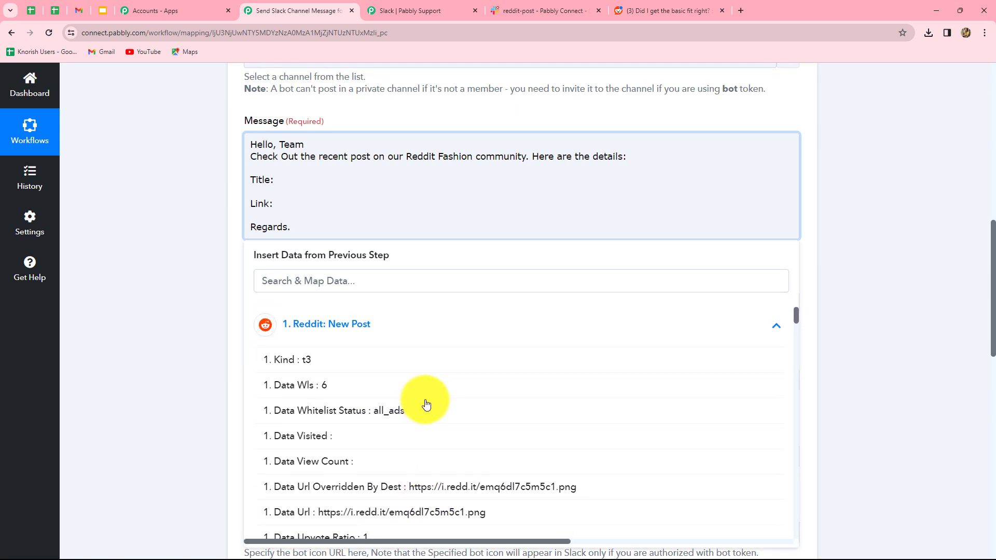
click(280, 181)
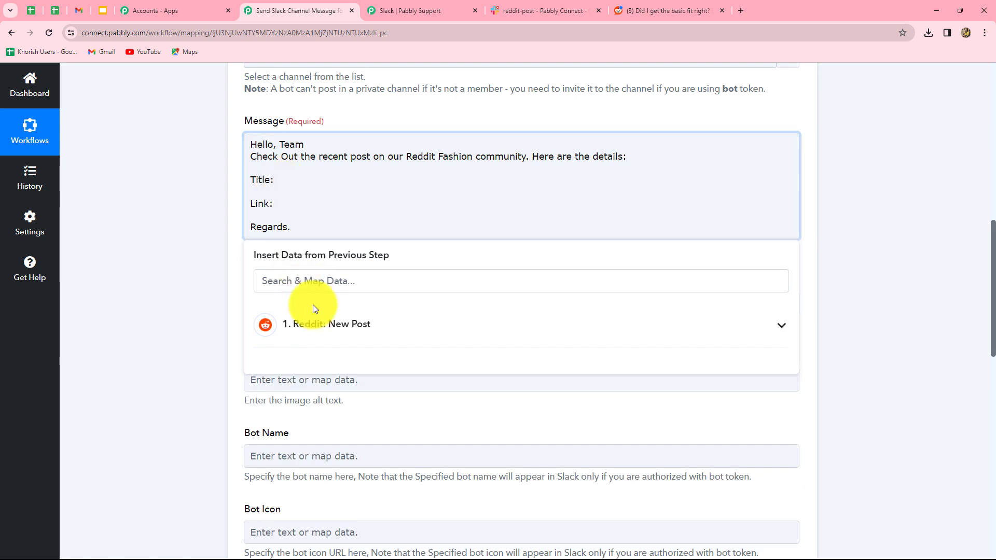
click(340, 326)
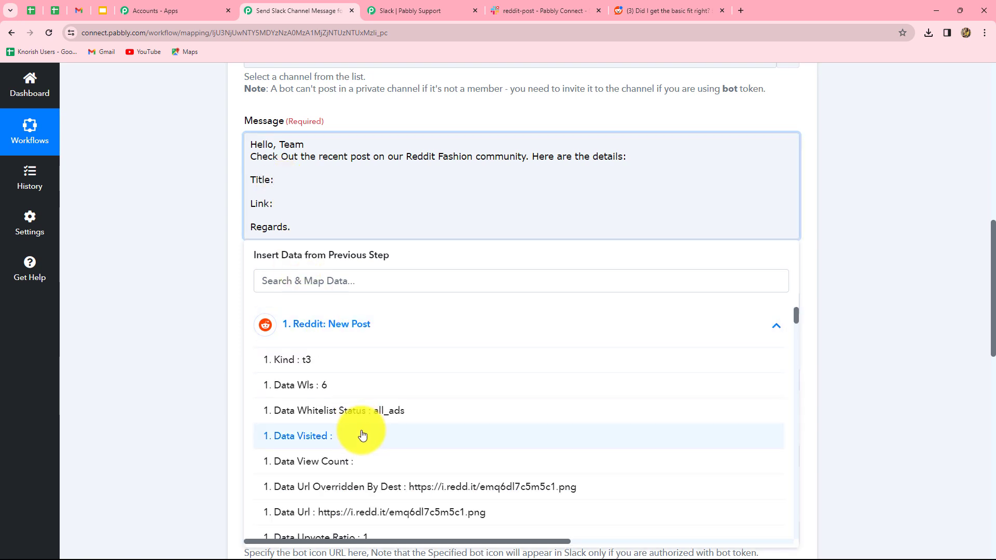
scroll(364, 435, down, 5)
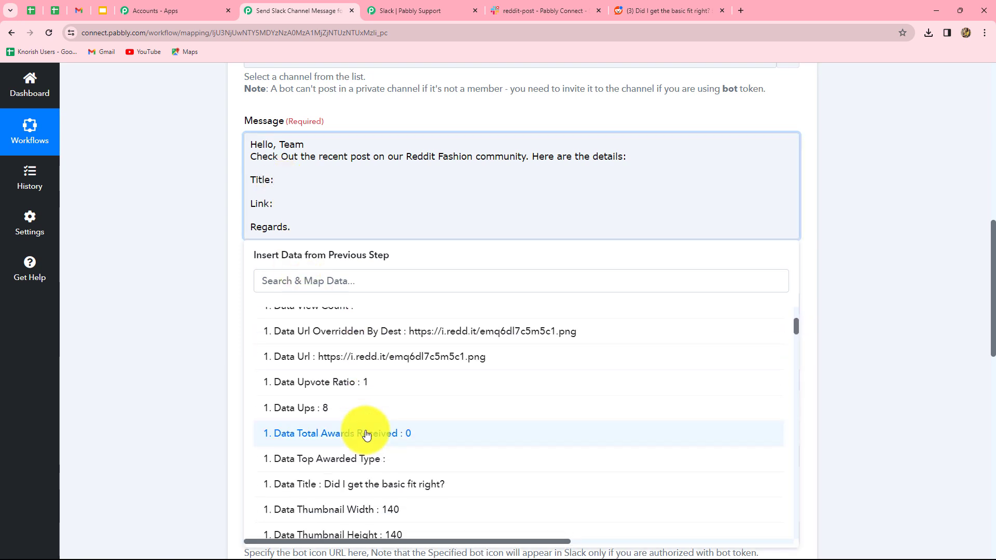
click(299, 282)
text(tit)
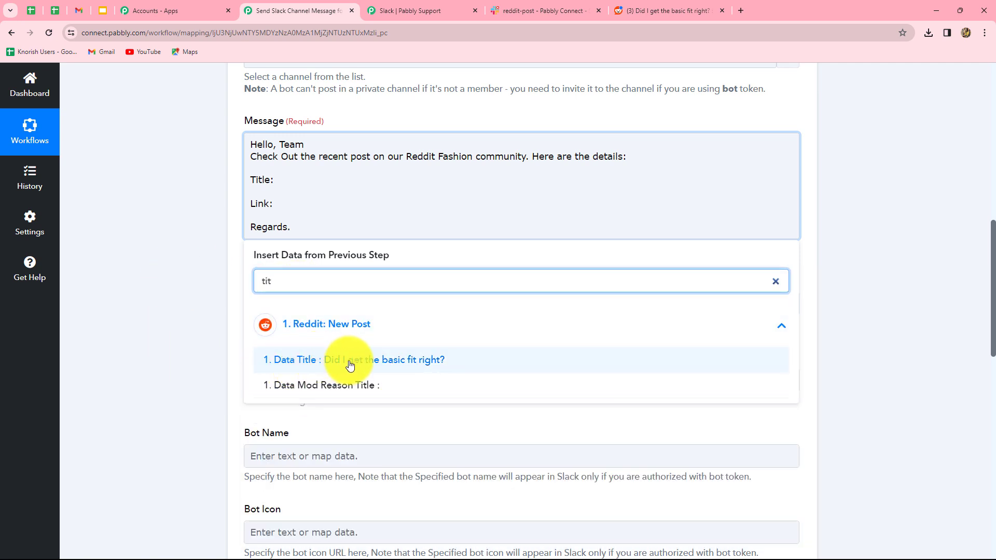
click(397, 367)
Map the Data Permalink value from the Reddit New Post trigger after "Link:" in the message.
click(290, 216)
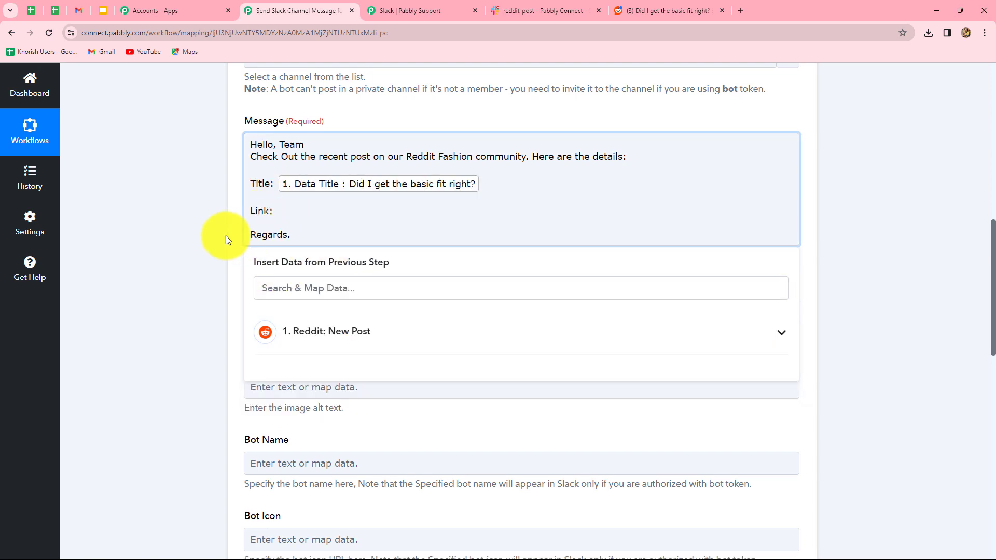
click(329, 332)
click(314, 286)
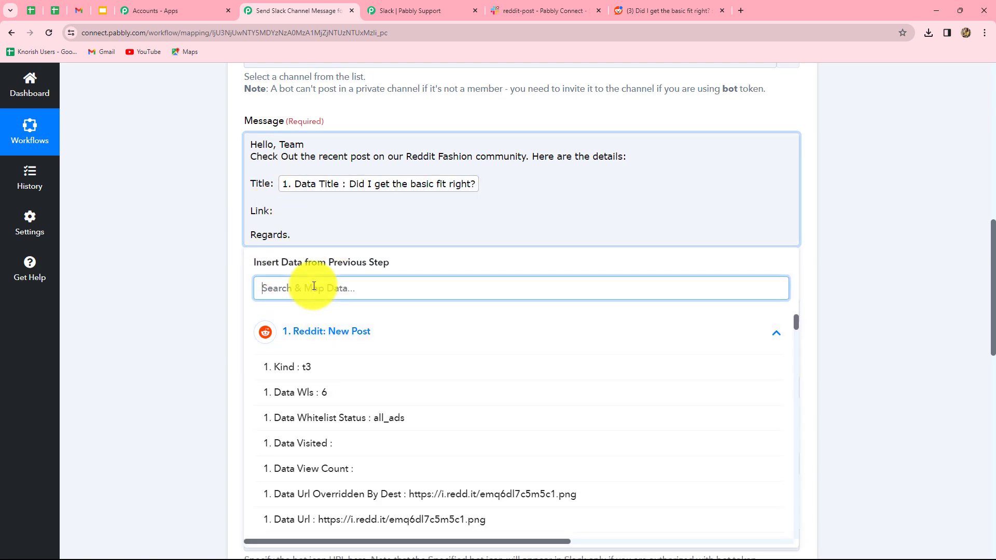
text(link)
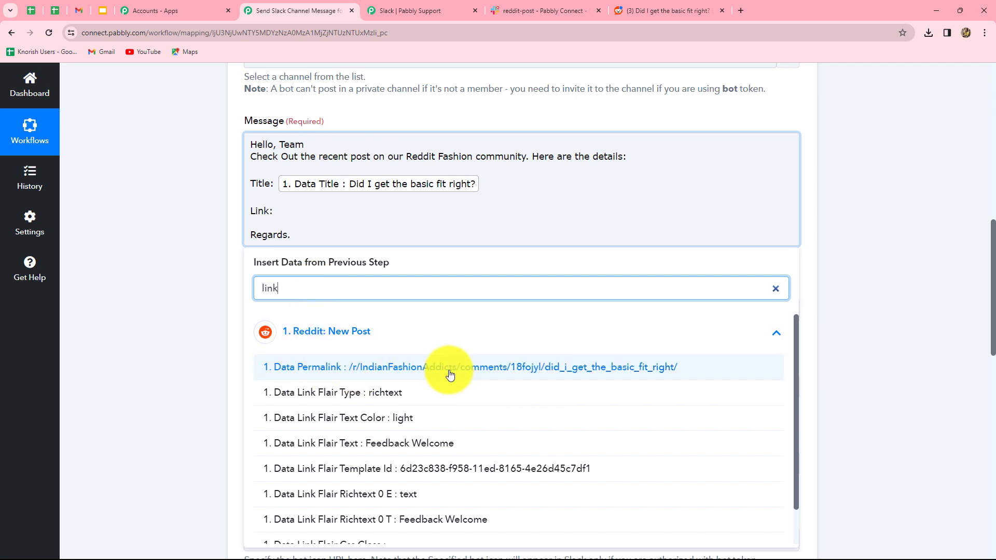
click(592, 367)
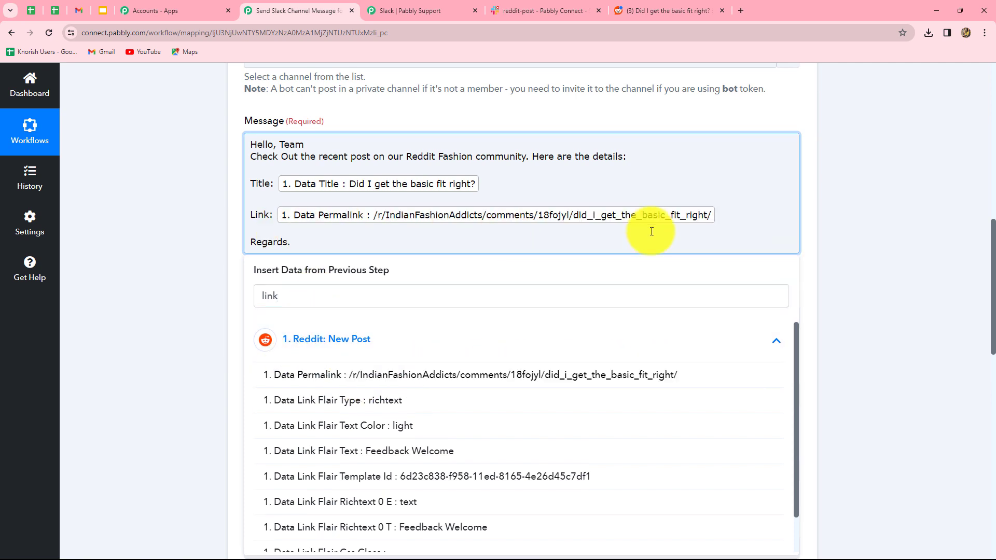
click(813, 232)
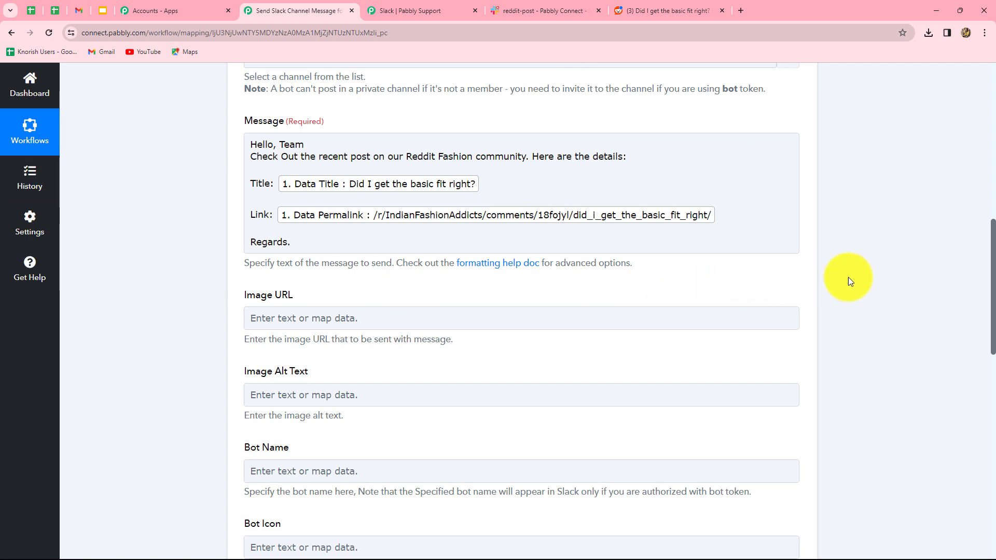
Leave the image fields empty and set the Slack message's bot name to Pabbly.
scroll(849, 275, down, 3)
click(309, 160)
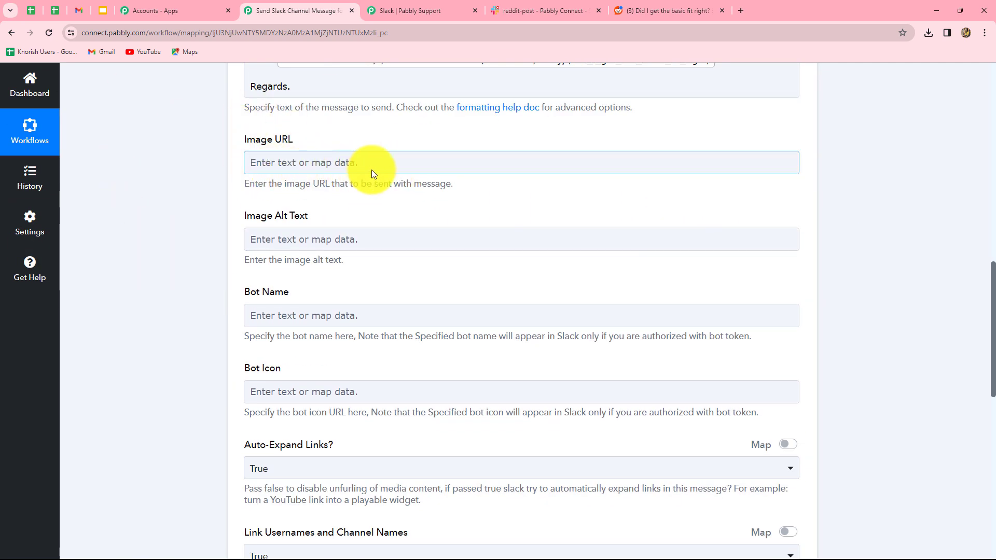
scroll(325, 273, down, 3)
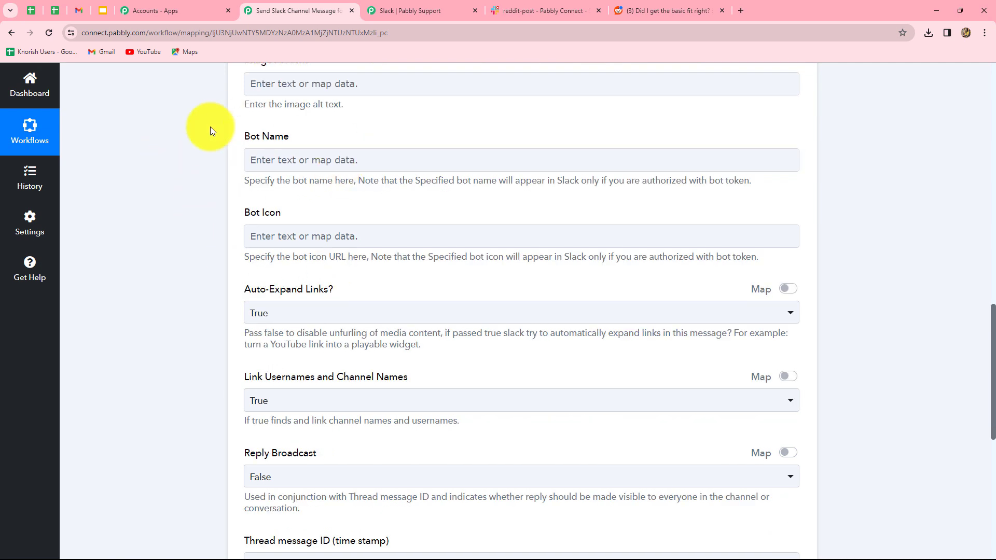
click(271, 161)
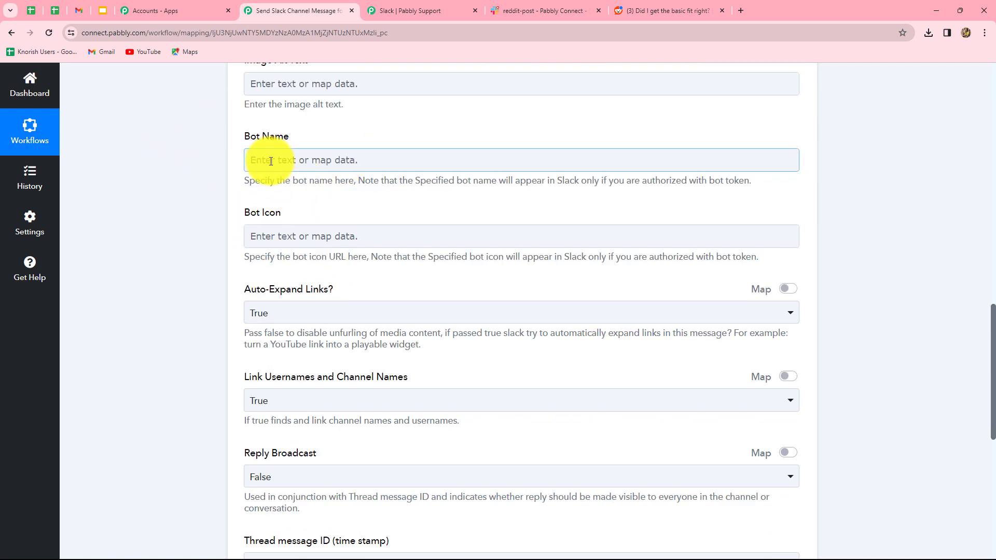
click(271, 162)
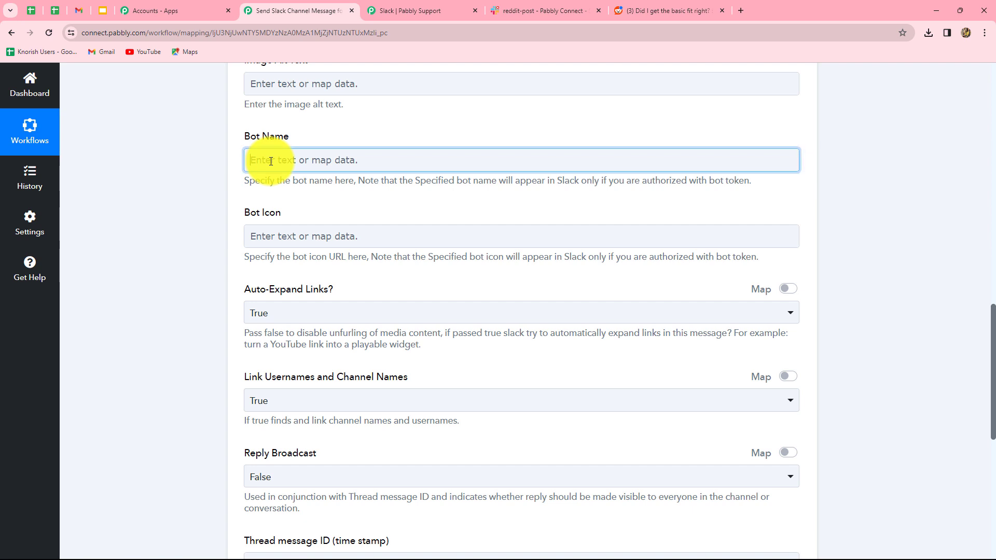
text(Pabbly)
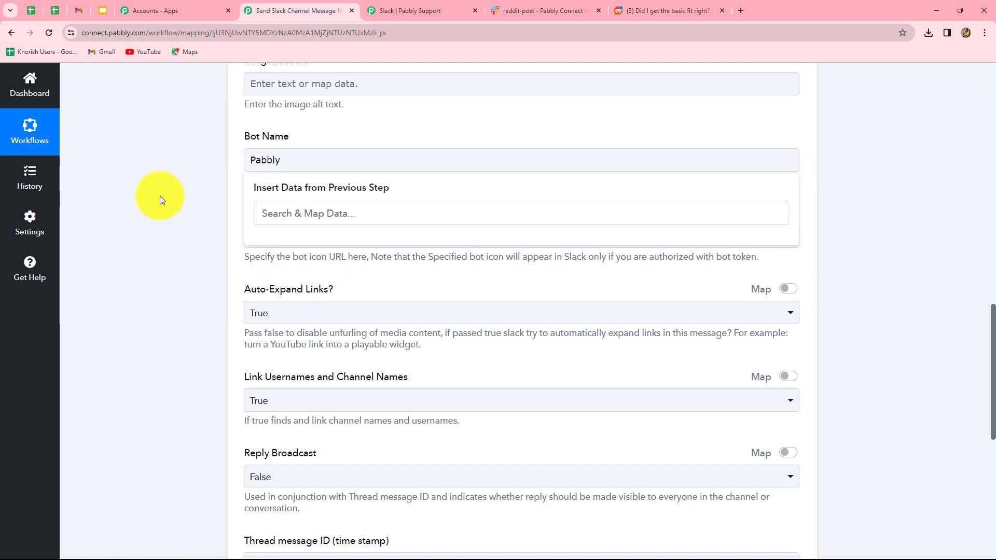
click(160, 195)
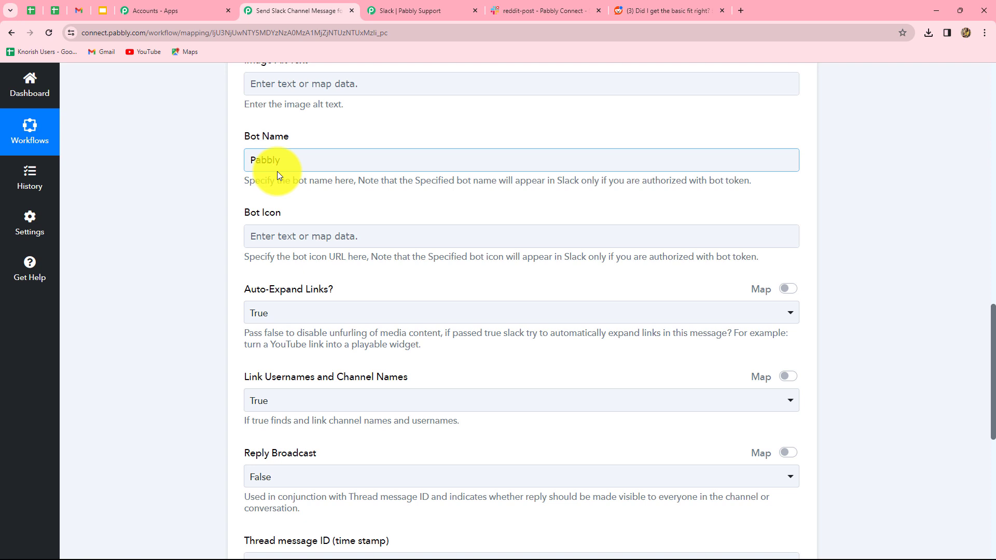
Leave the remaining Slack message options at their defaults, then save the action and send a test request.
scroll(219, 219, down, 3)
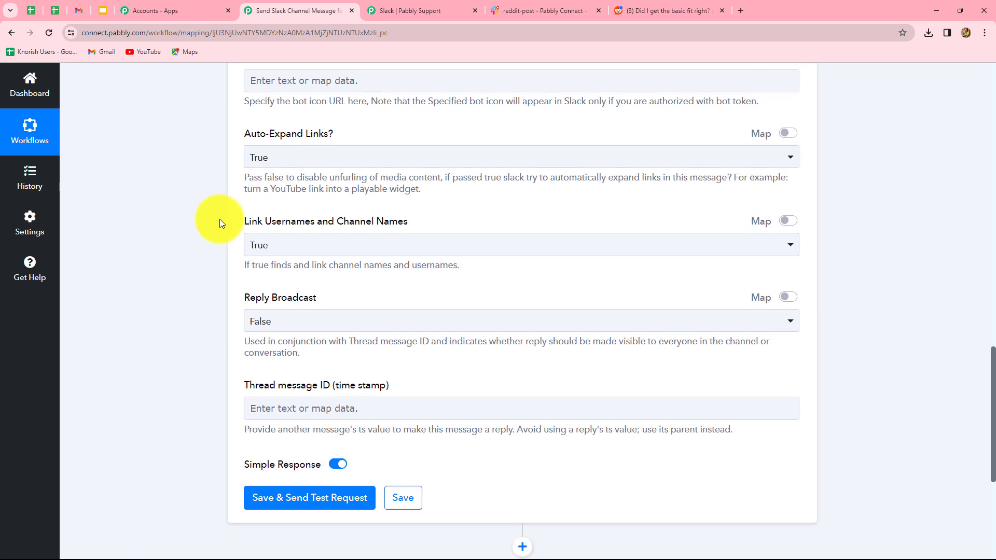
scroll(248, 133, up, 2)
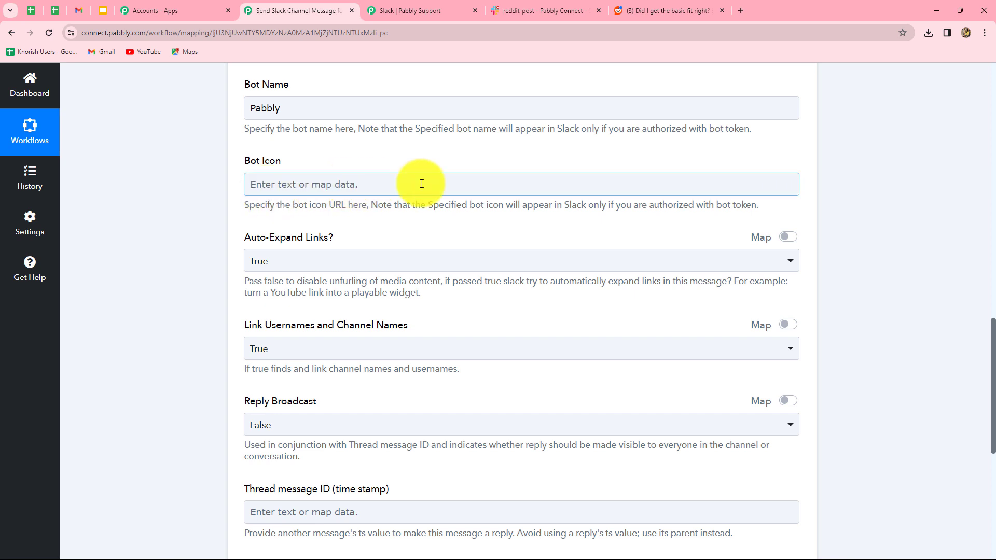
scroll(194, 315, down, 6)
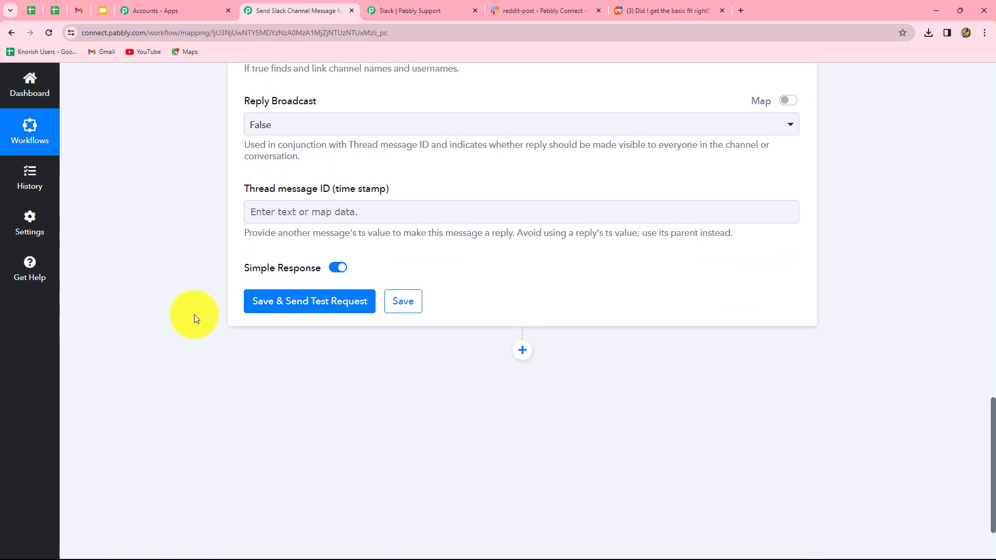
click(309, 290)
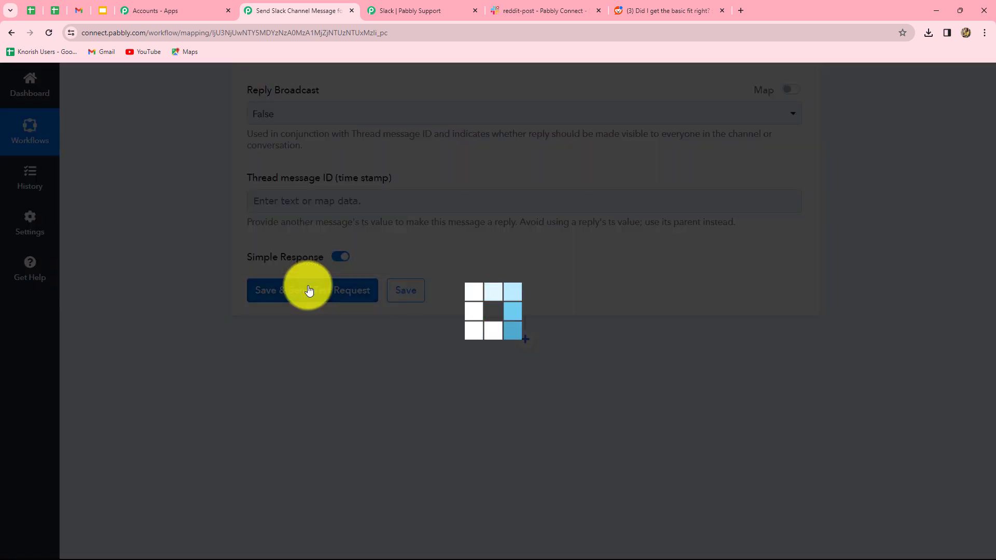
Review the channel value in the test response and switch to Slack to check the reddit-post channel for the test message.
scroll(979, 349, down, 3)
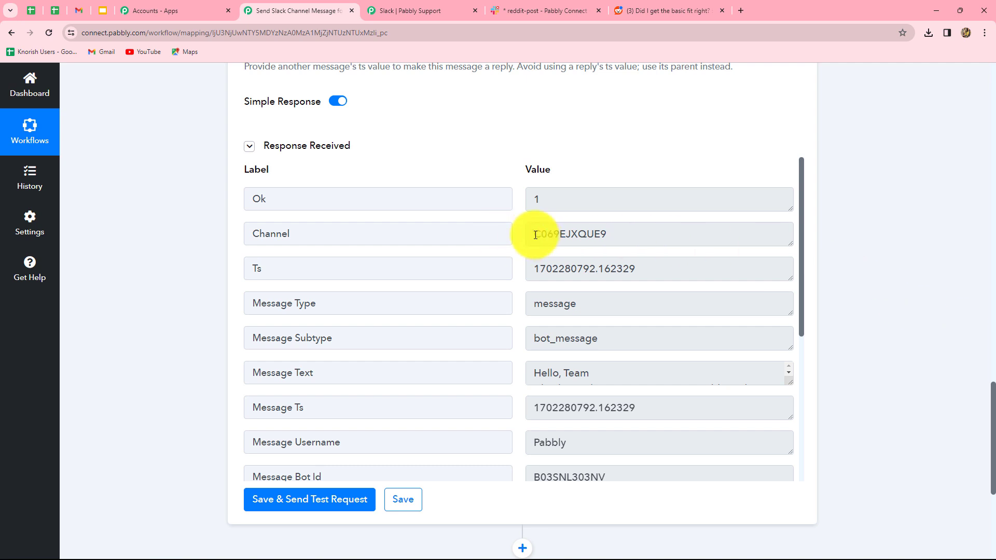
drag(535, 235, 605, 234)
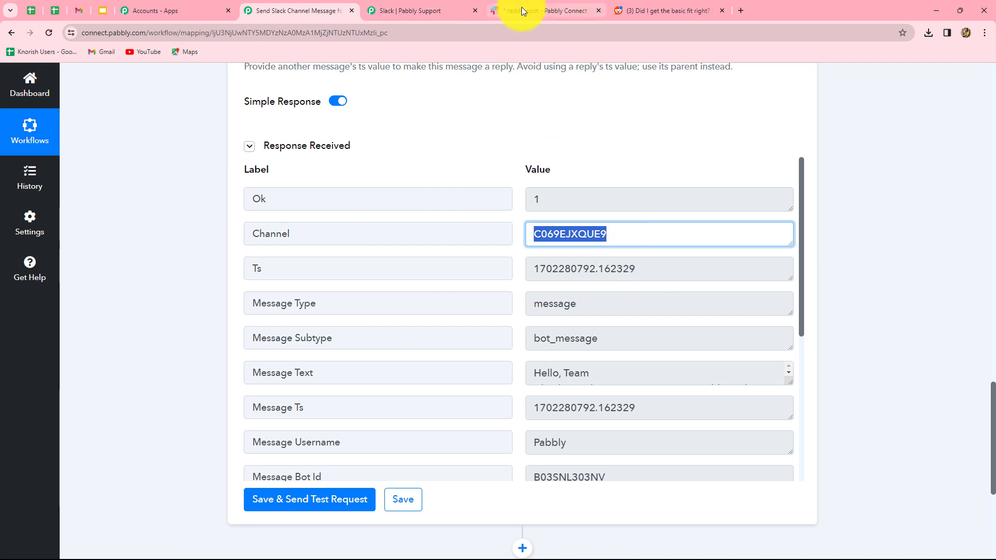
mouse_move(521, 7)
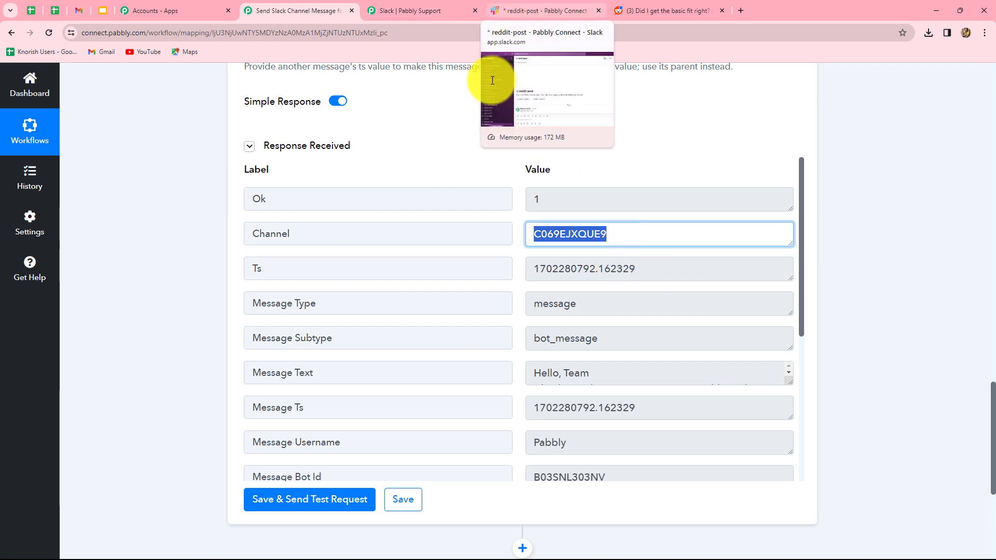
click(521, 10)
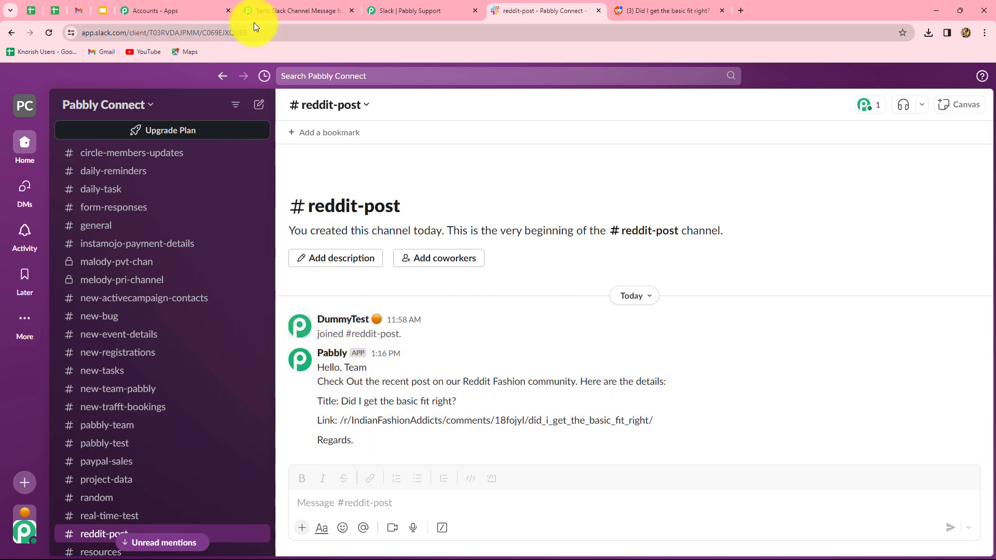
Return to the Pabbly Connect workflow and collapse the Slack Send Channel Message action.
click(270, 12)
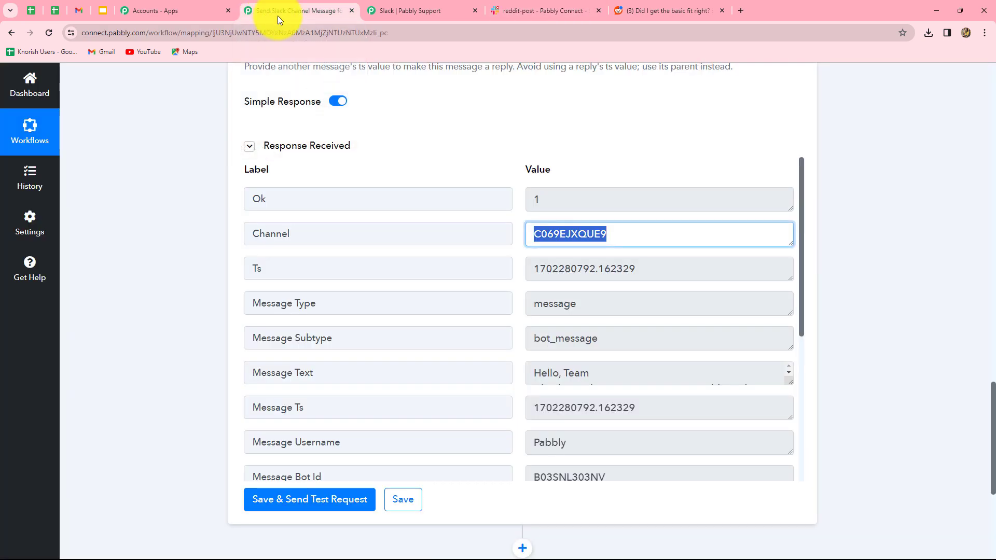
scroll(911, 282, up, 8)
scroll(901, 273, up, 10)
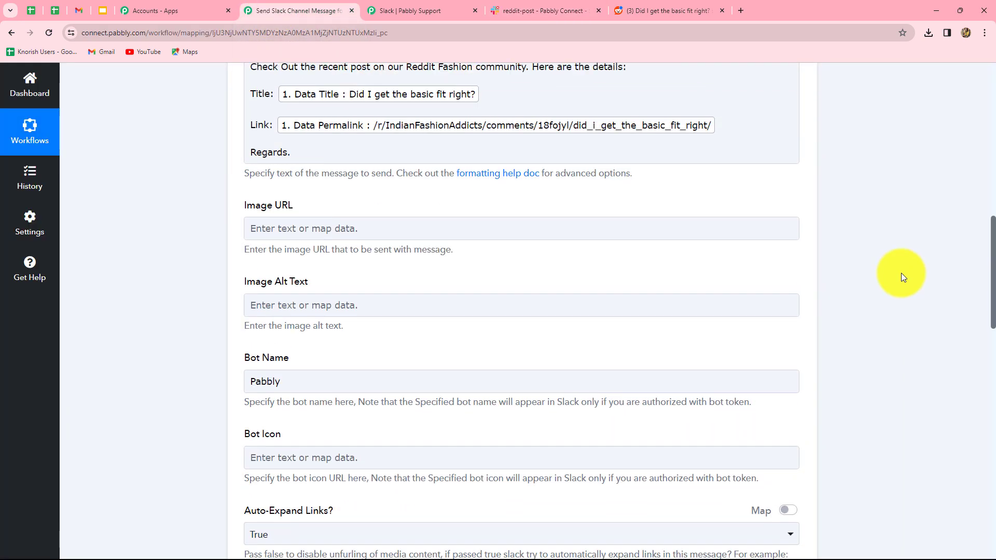
scroll(833, 232, up, 3)
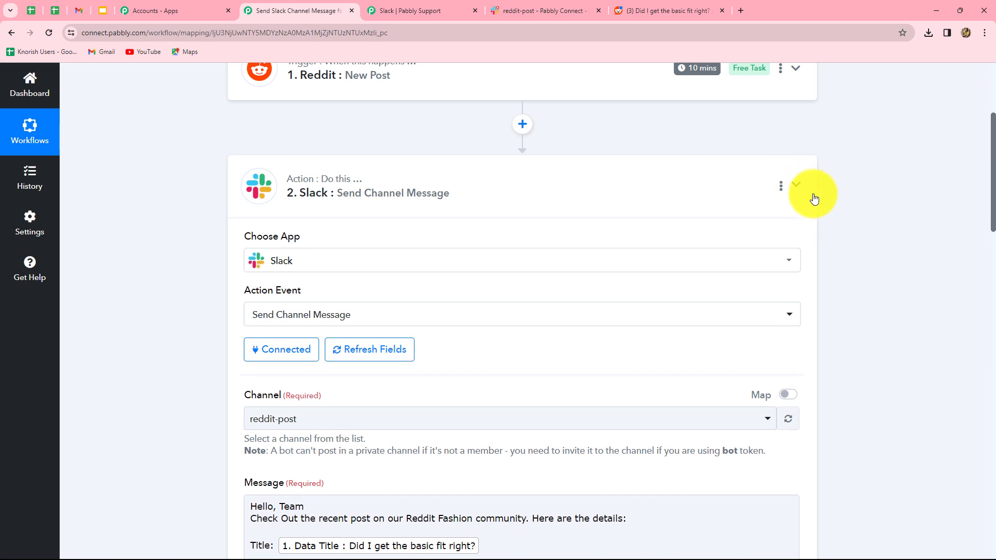
click(814, 200)
scroll(864, 295, up, 3)
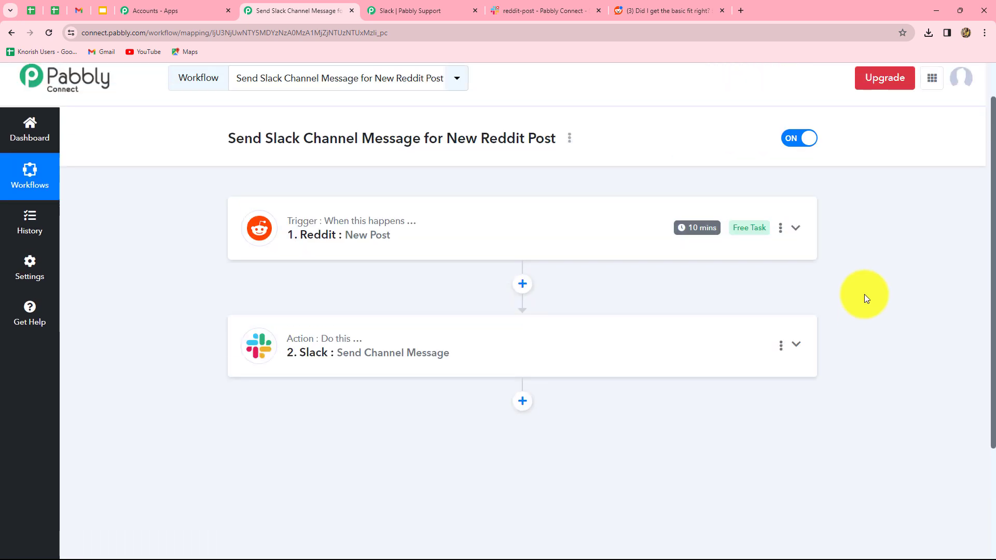